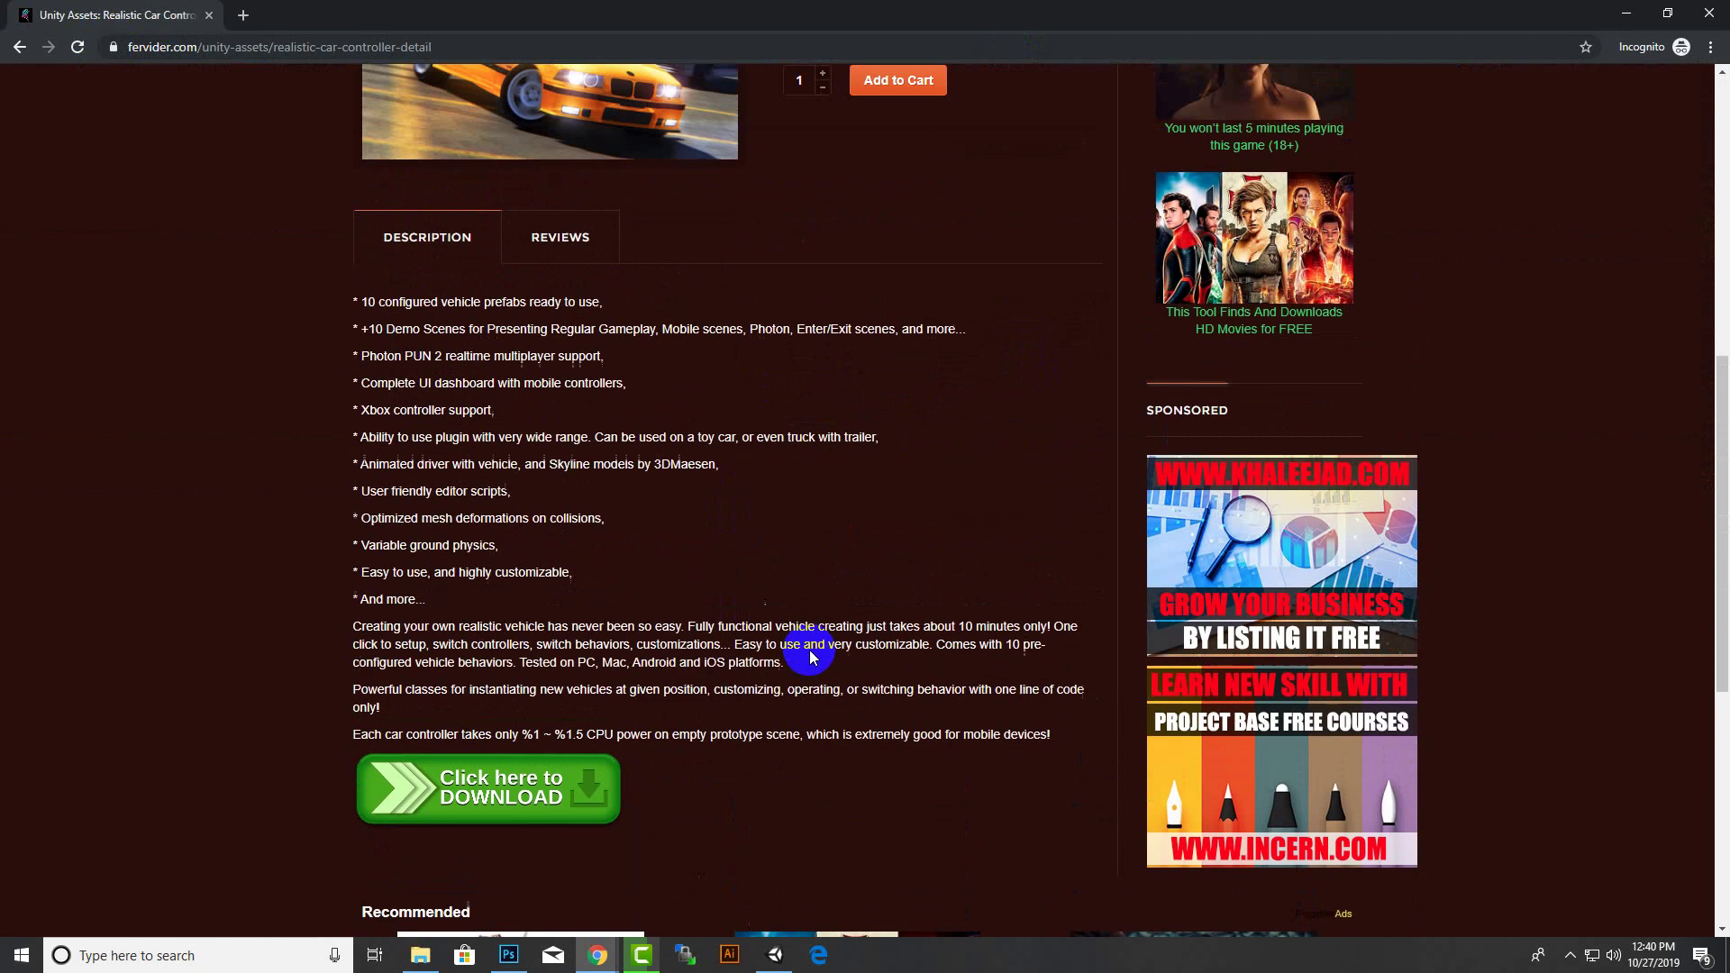
- Switch from the browser to Unity and place RealisticCarControllerV3's Model_Cars_SUV vehicle prefab on the road, raised to about Y 1.16
scroll(660, 690, "down", 1)
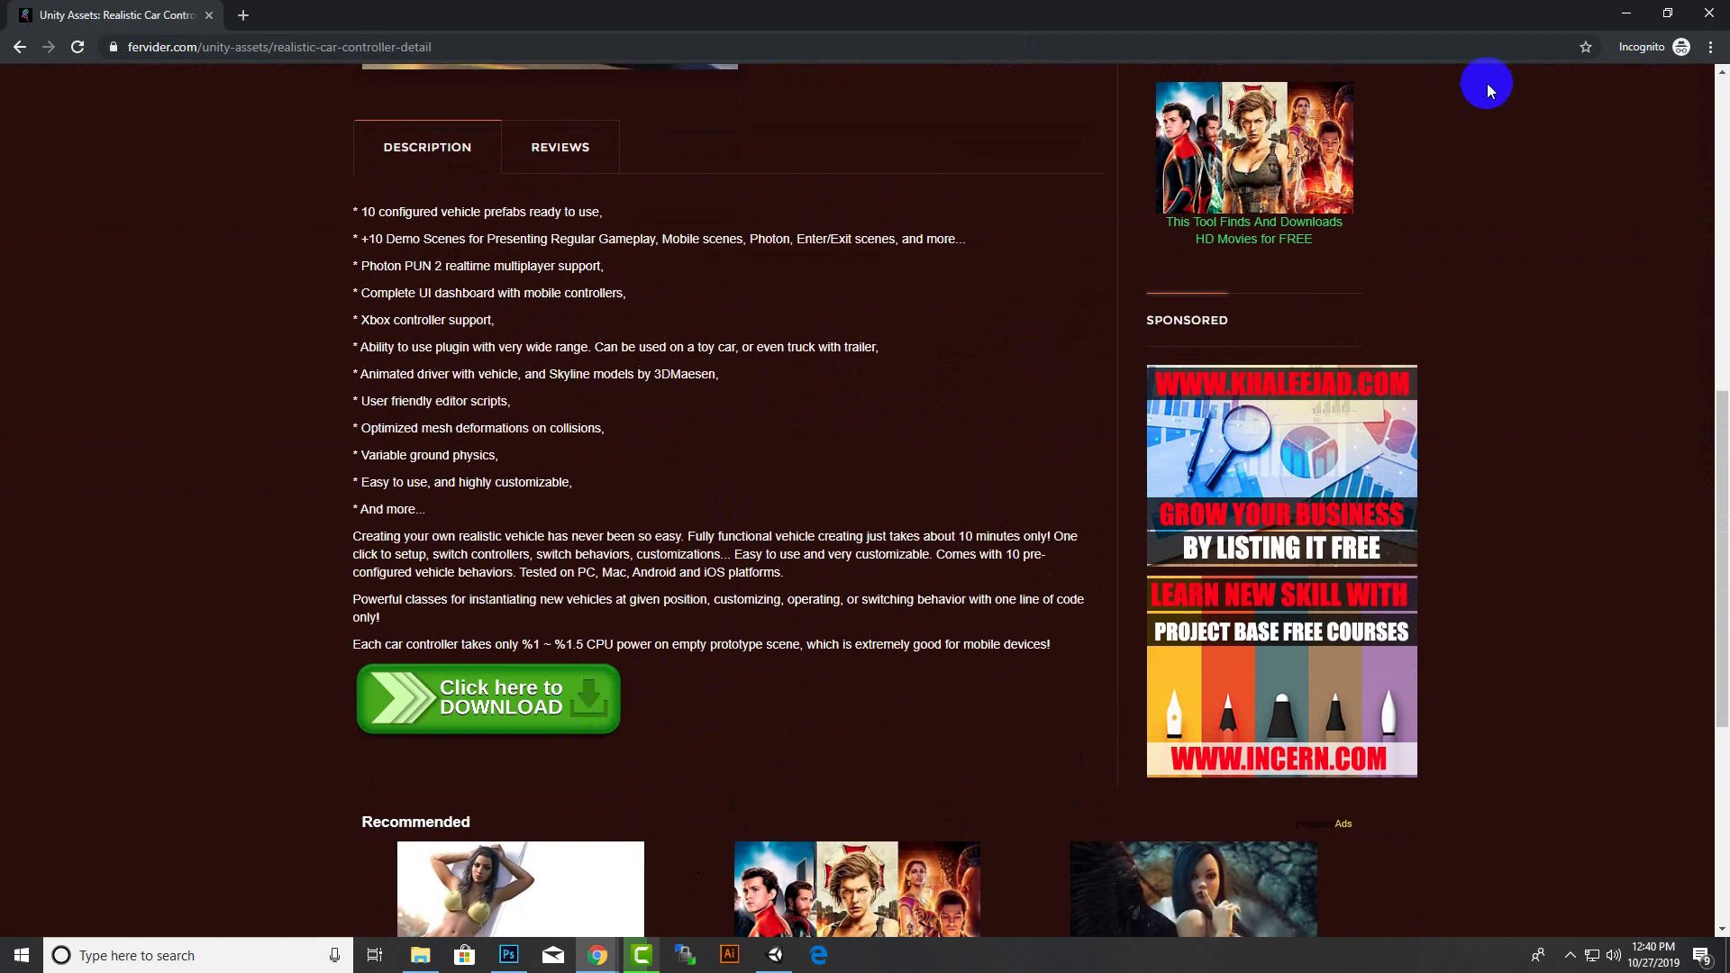
left_click(1608, 21)
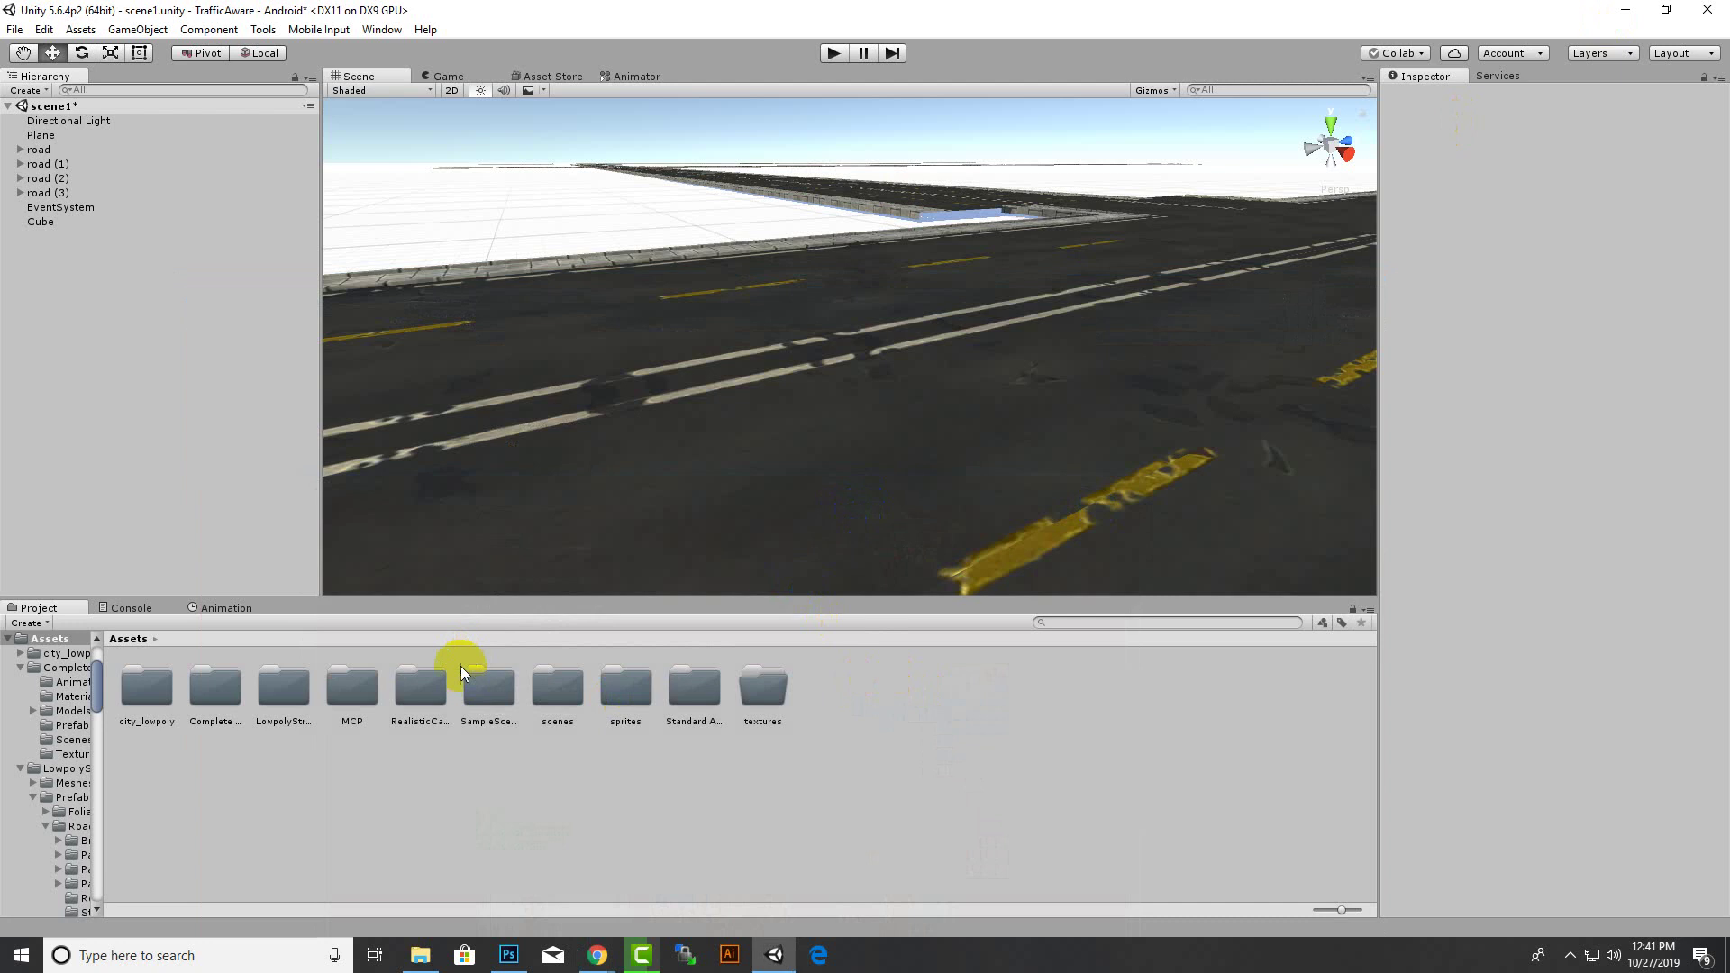
double_click(415, 701)
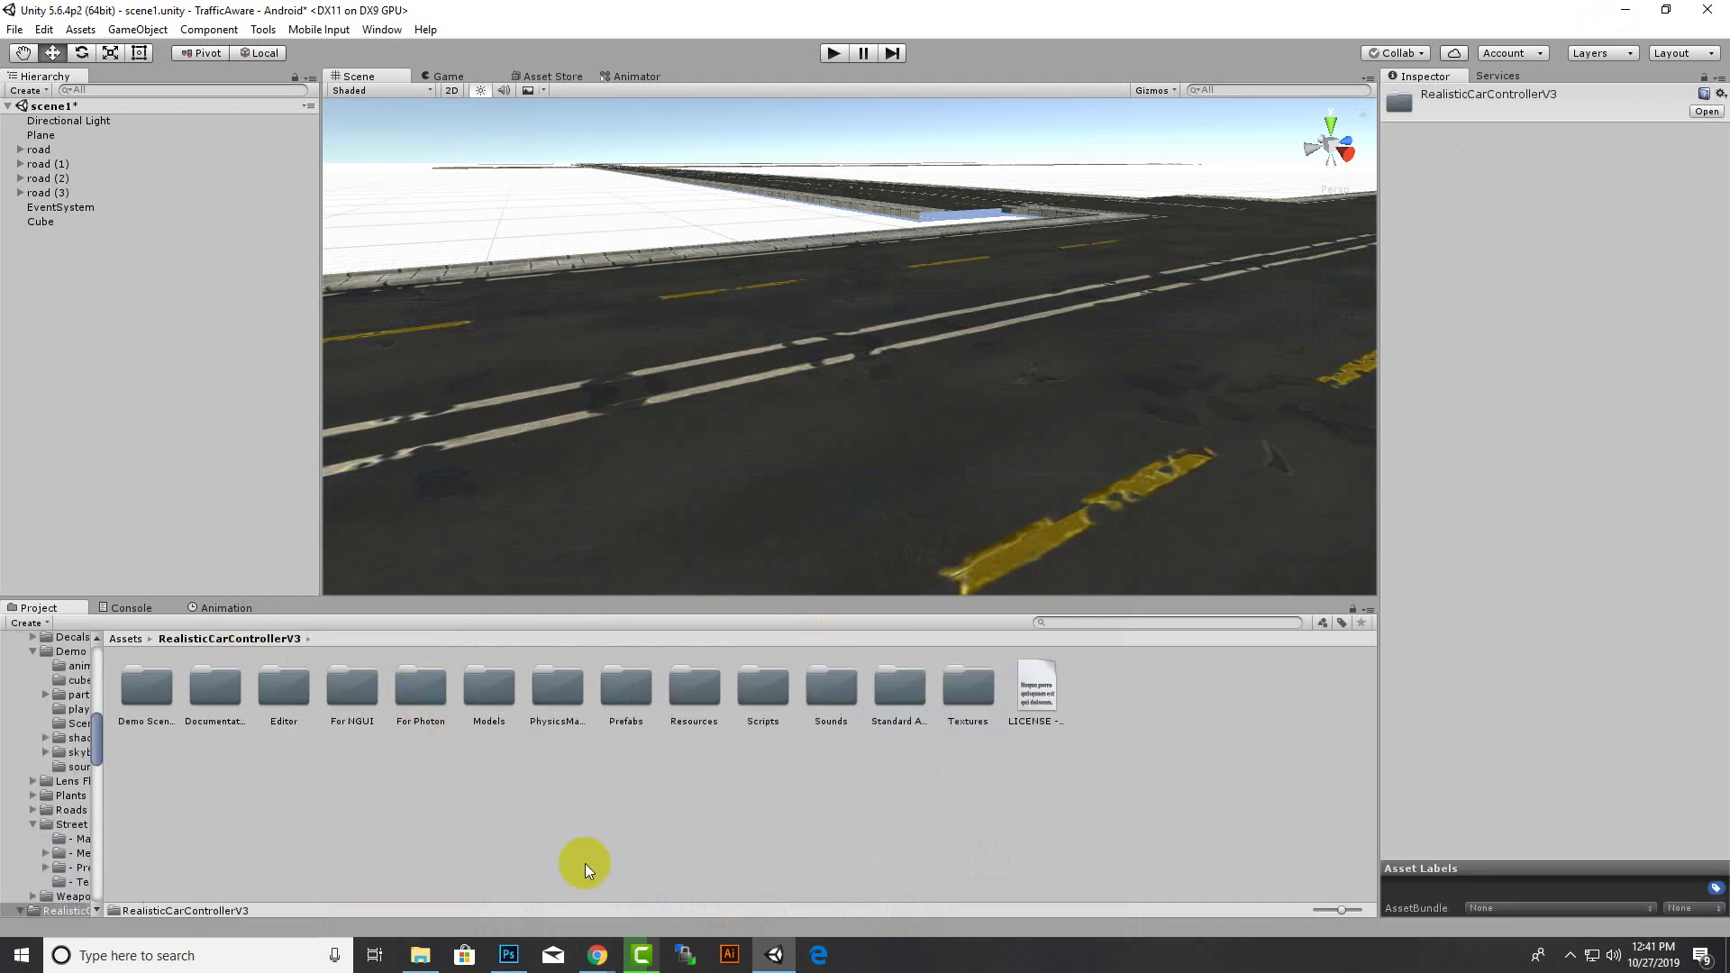
double_click(631, 706)
double_click(306, 716)
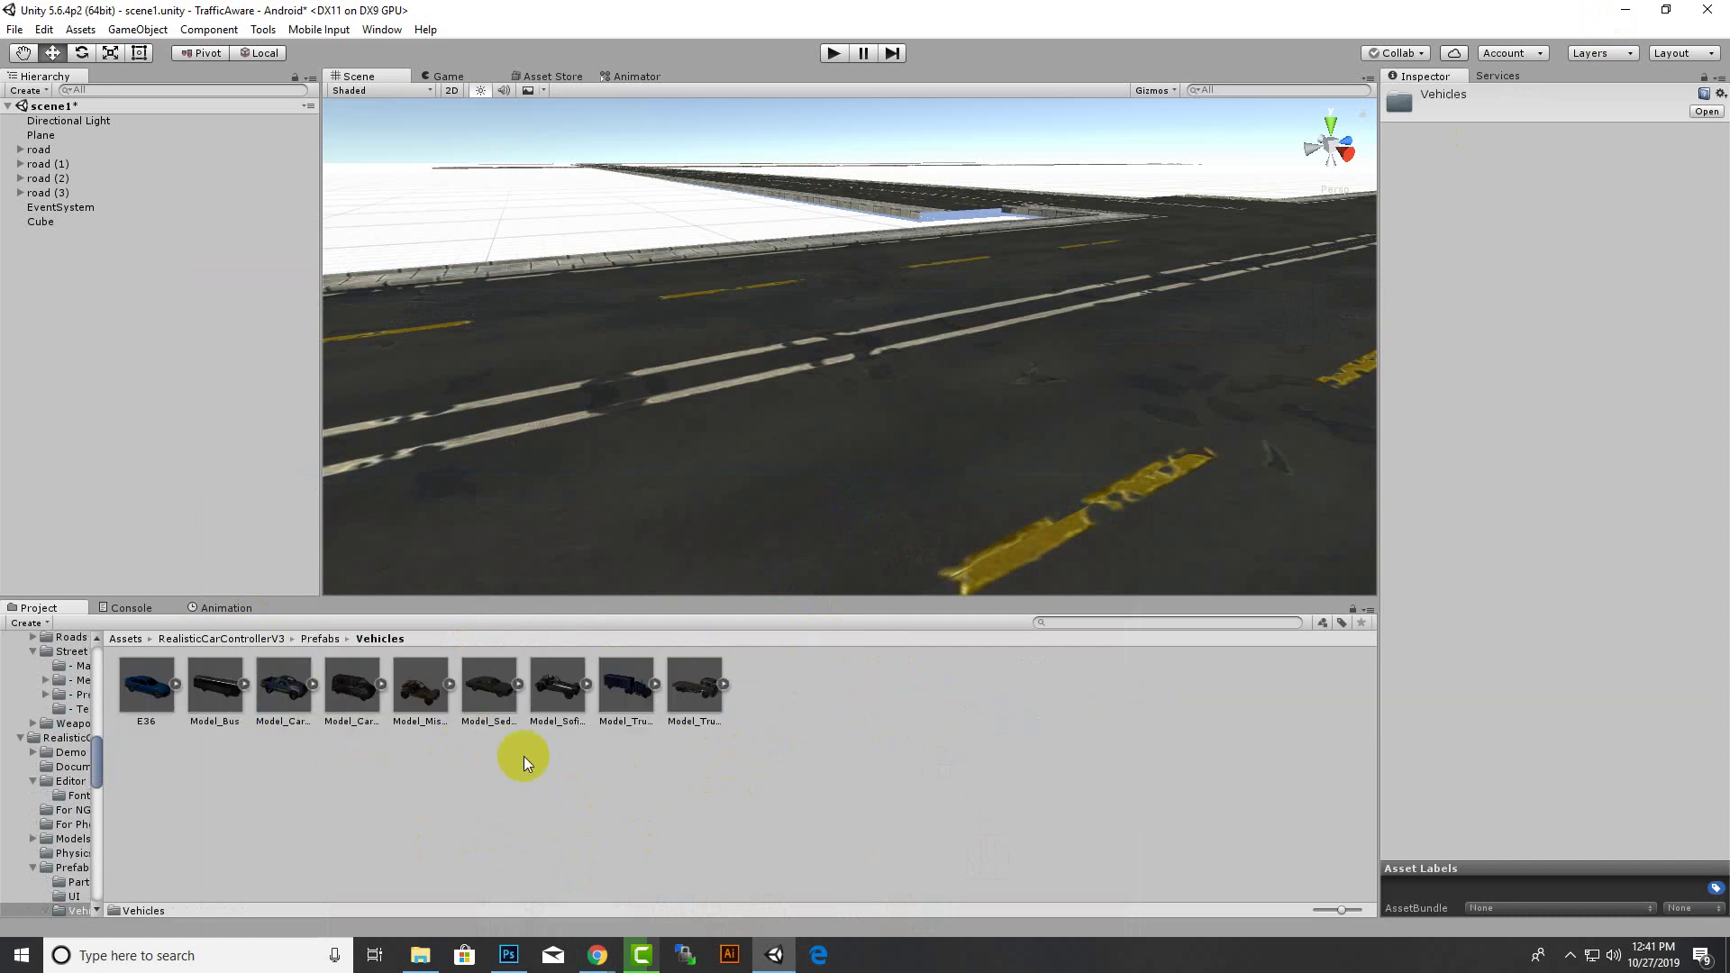
left_click_drag(820, 460, 781, 381)
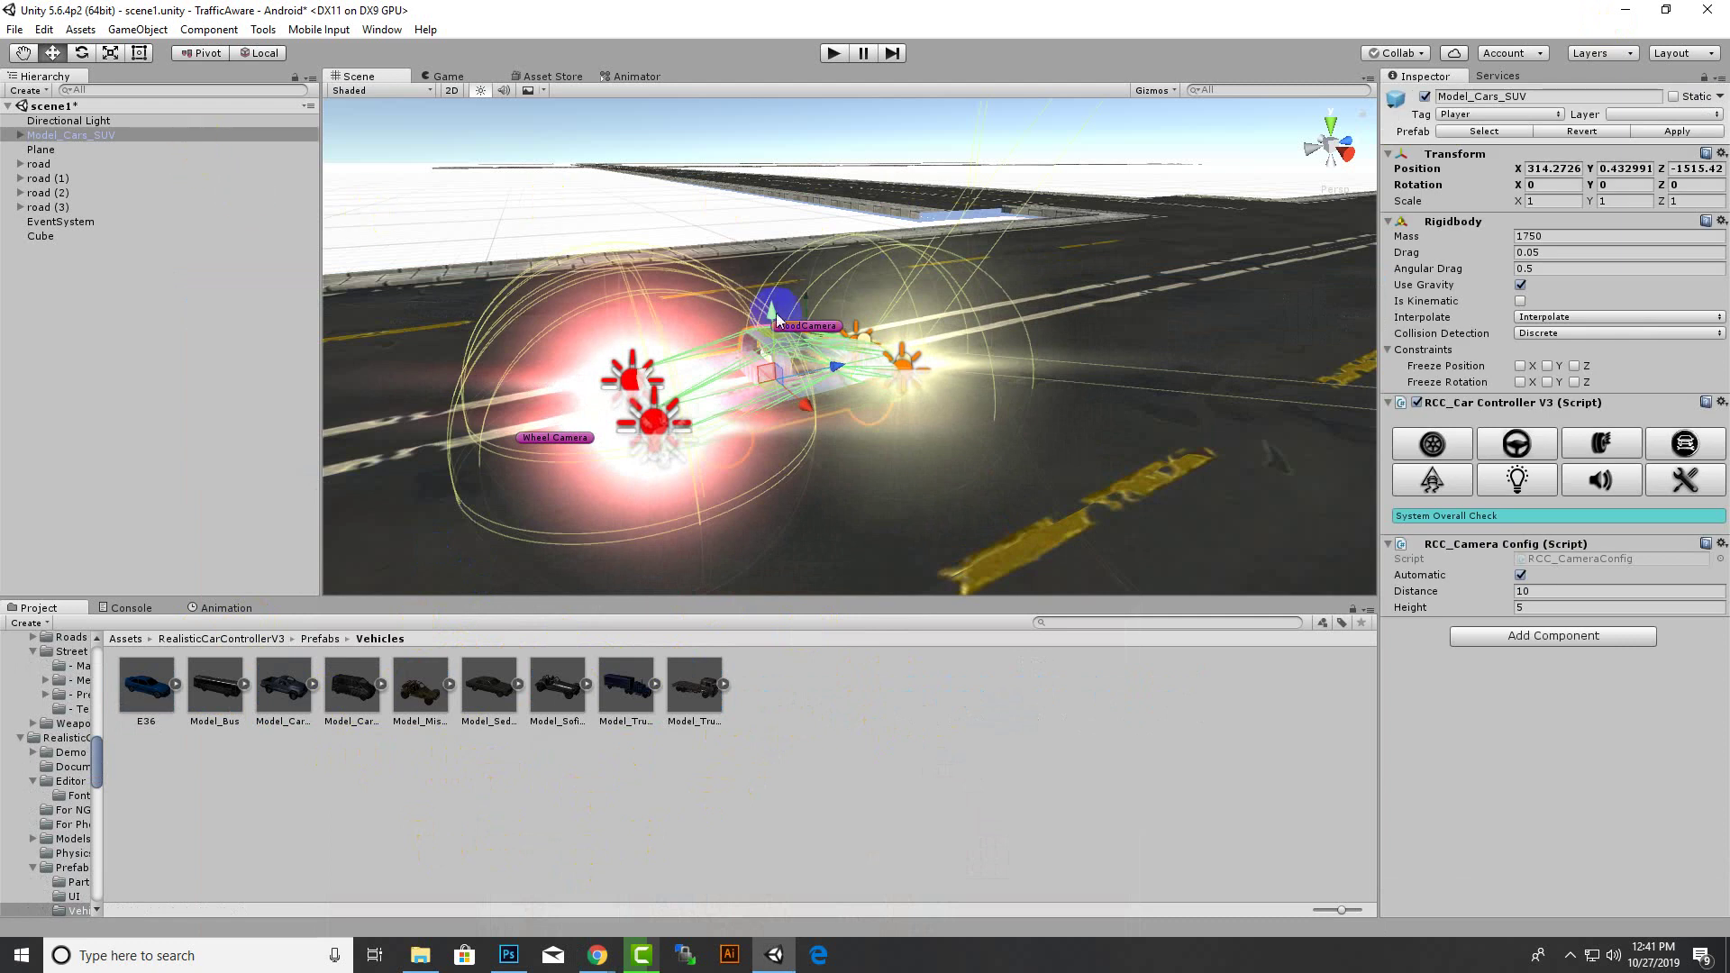
left_click_drag(771, 311, 760, 266)
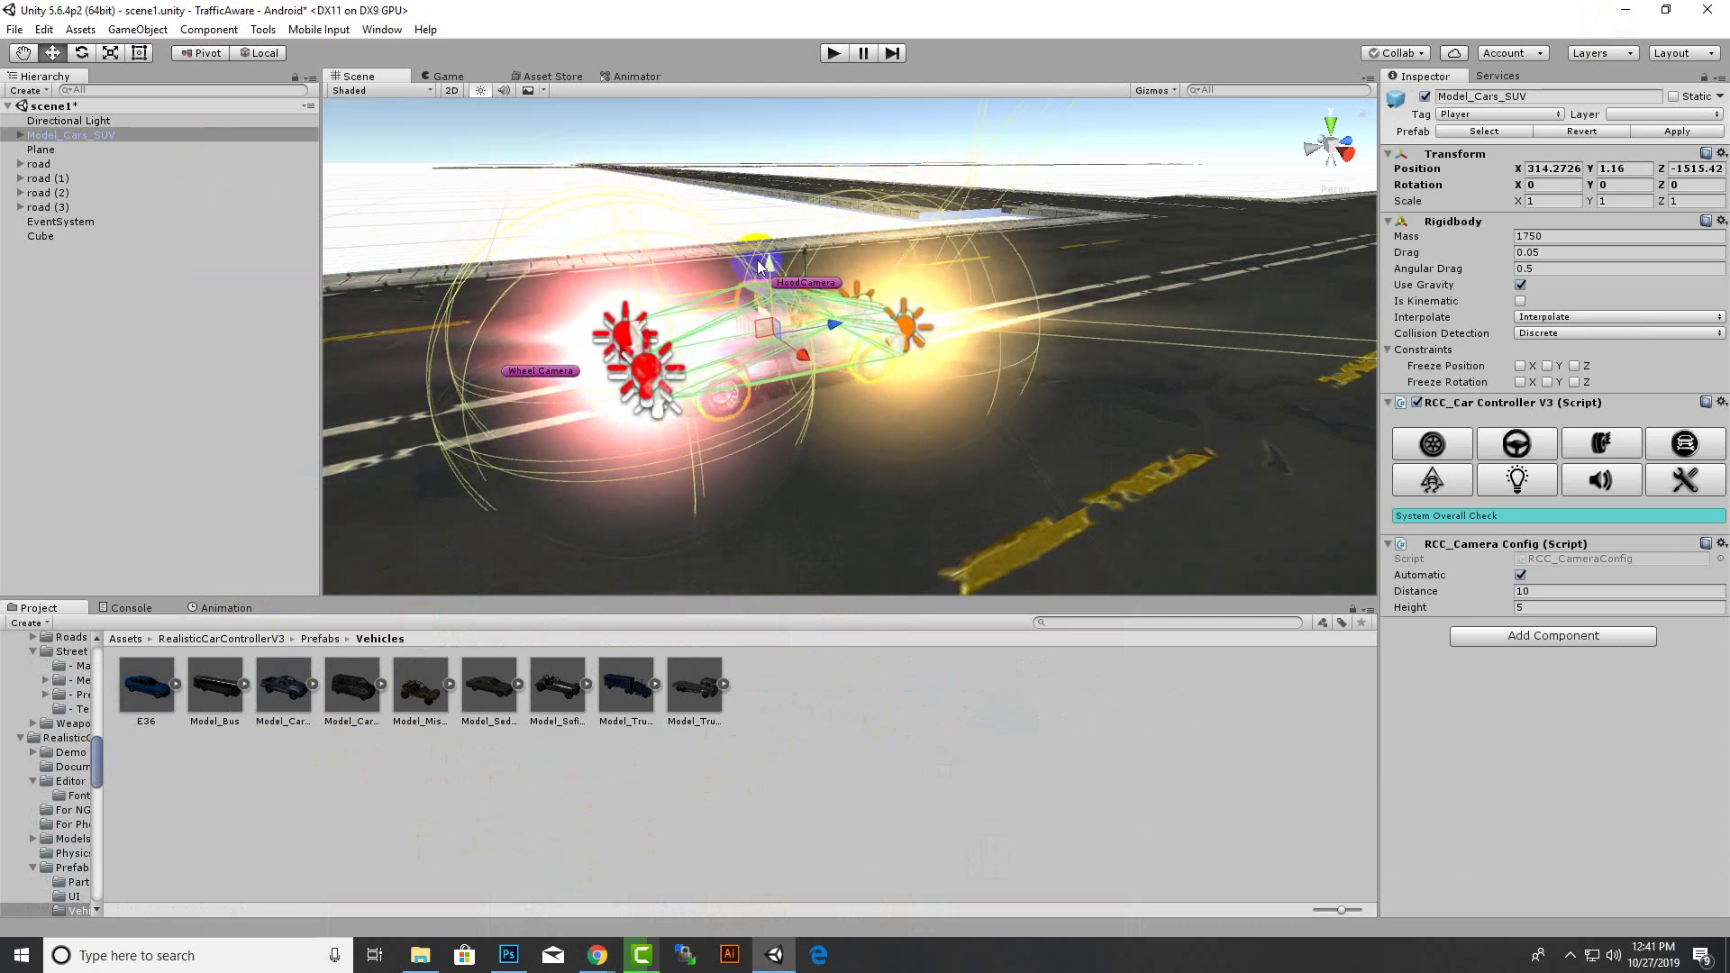
- Deactivate the Lights object under the Chassis of Model_Cars_SUV
left_click(20, 136)
left_click(50, 150)
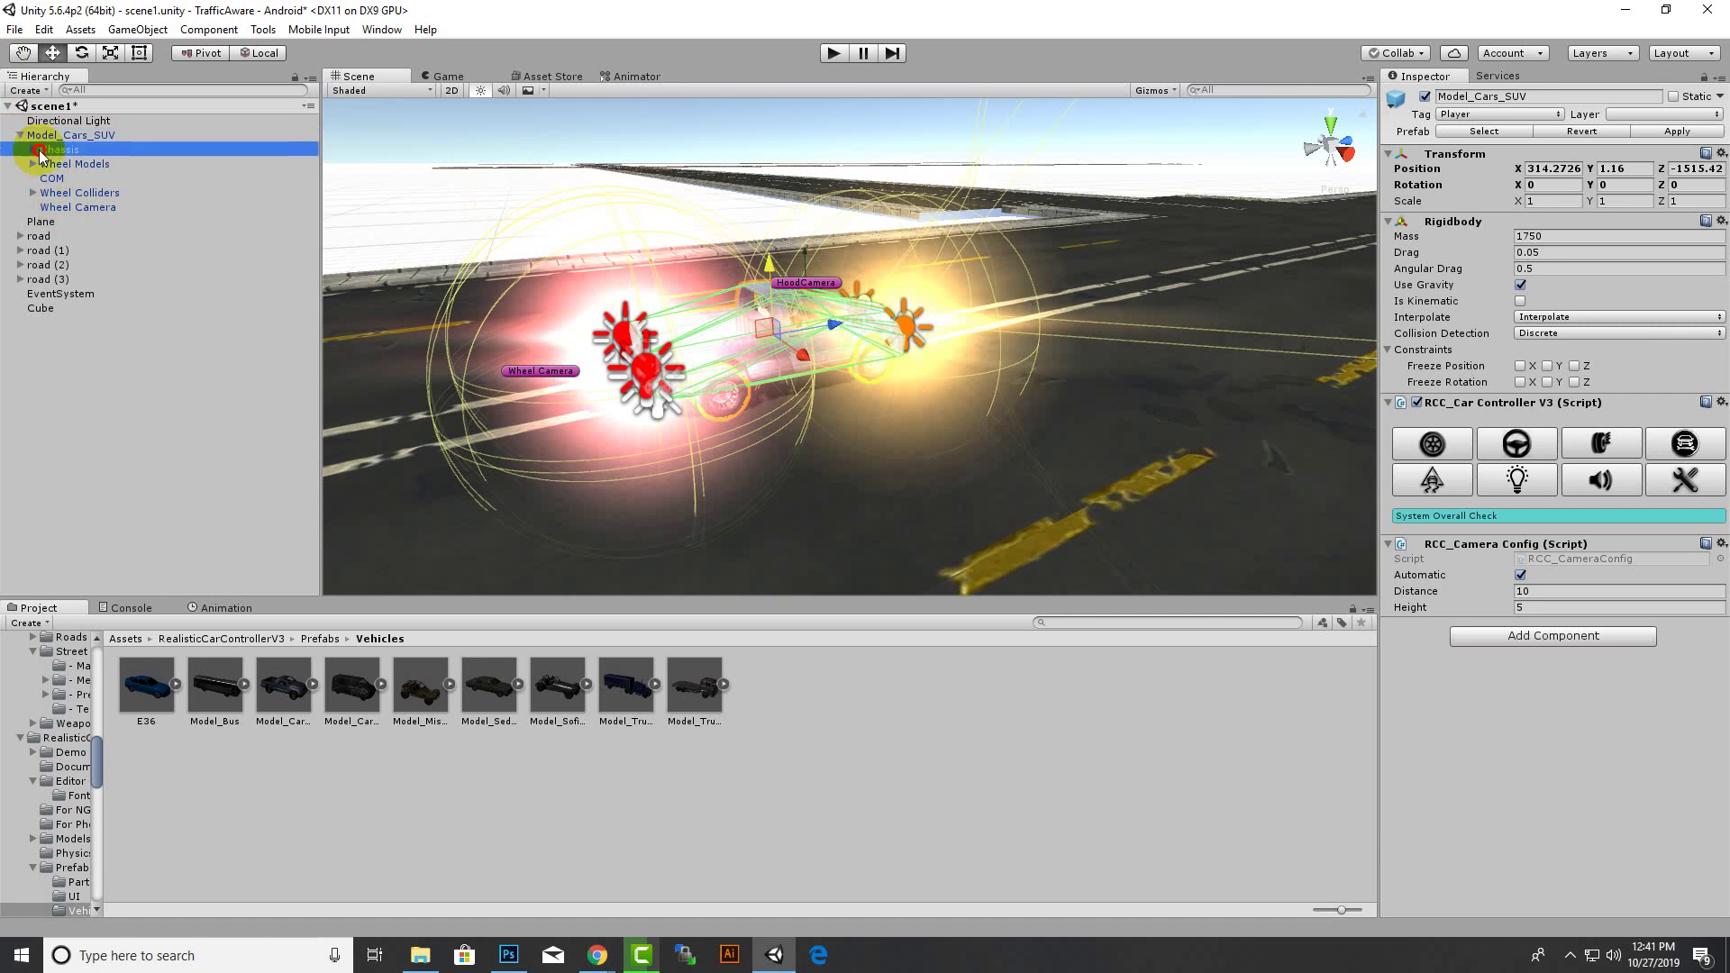
left_click(32, 150)
left_click(68, 179)
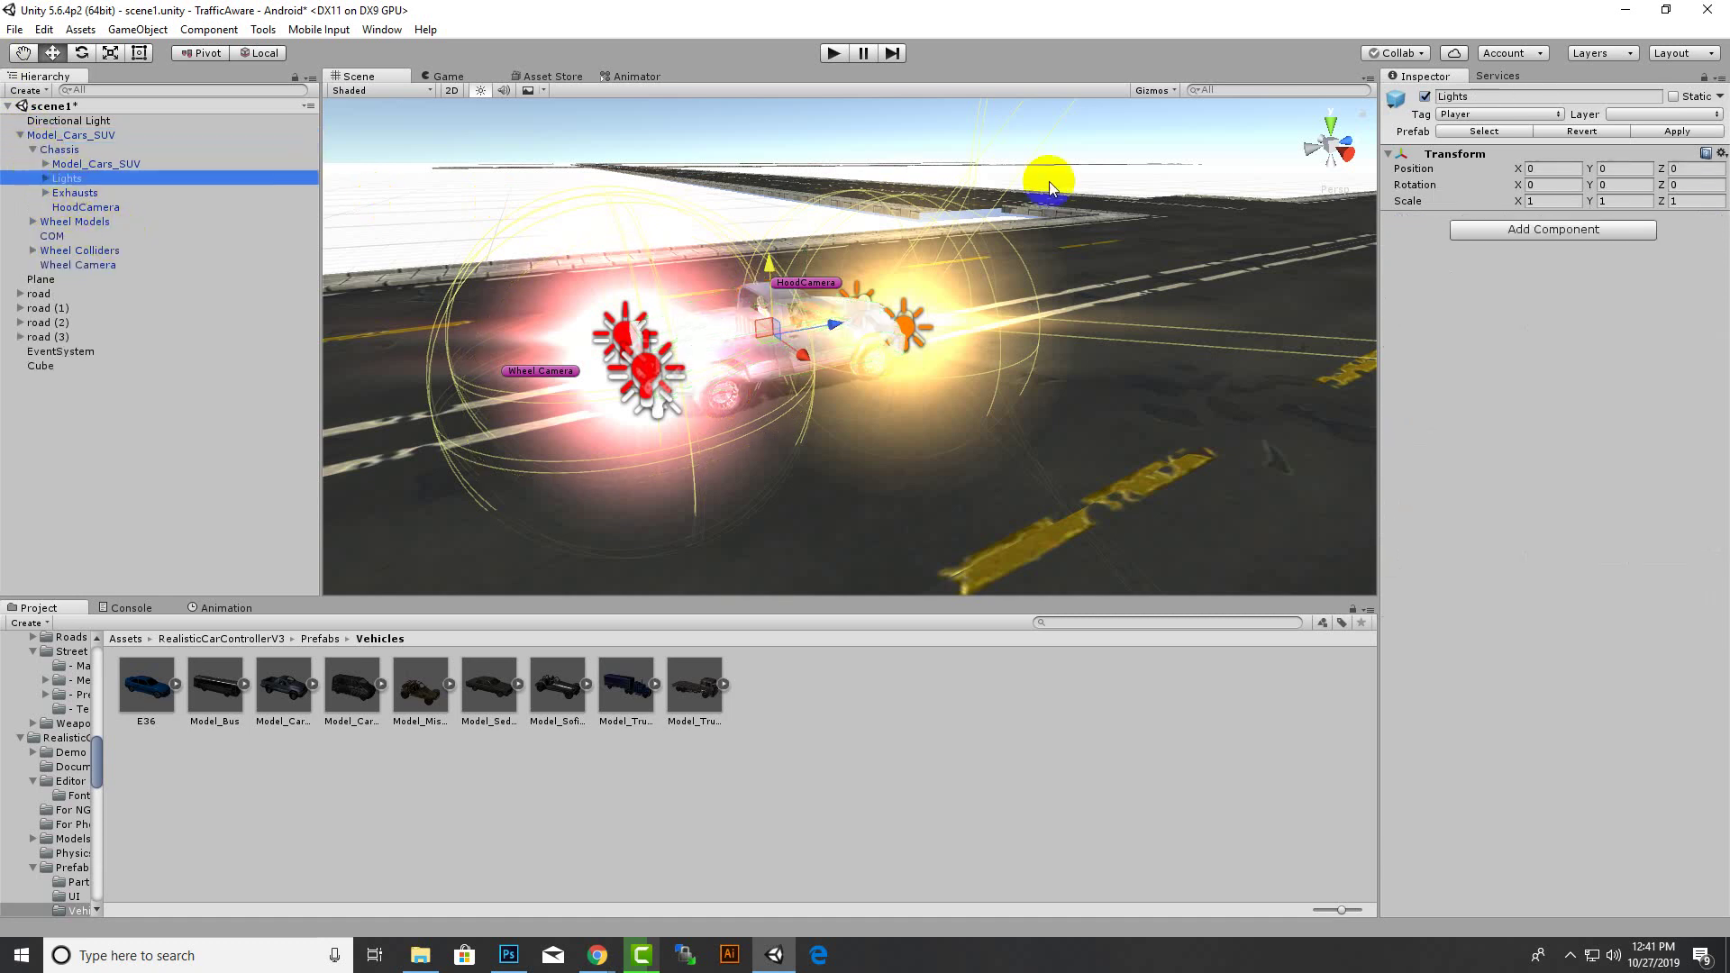
left_click(1425, 96)
scroll(815, 344, "up", 5)
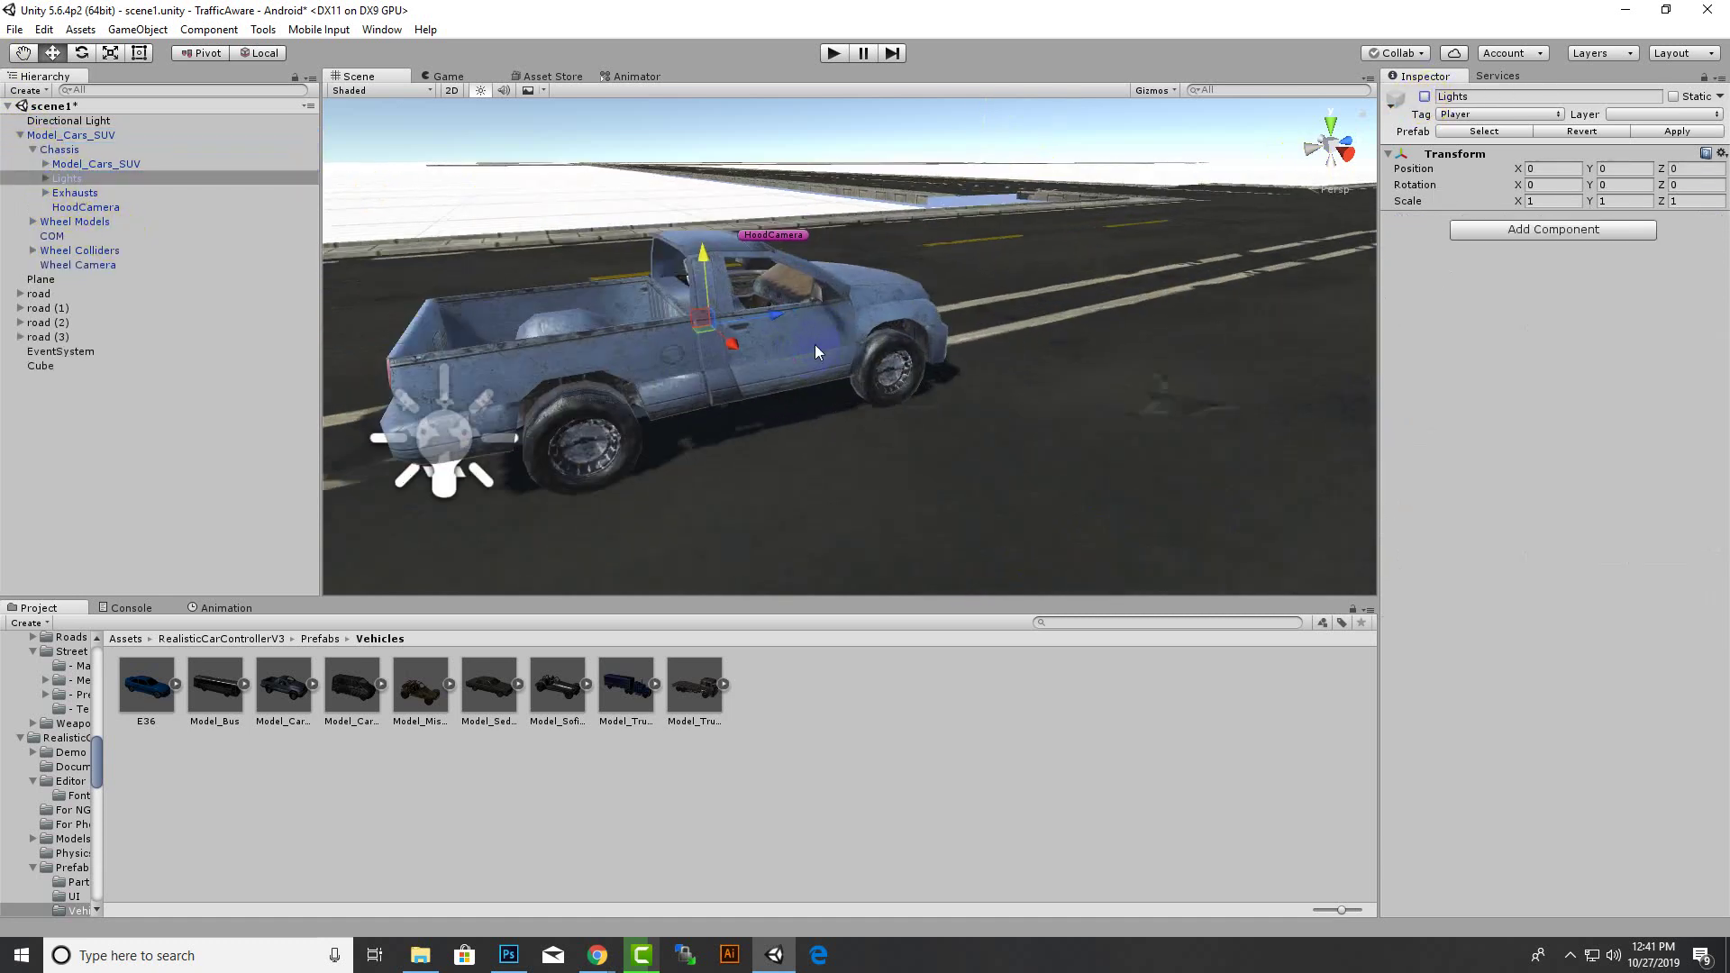
- Raise Model_Cars_SUV above the road surface to about Y 1.312 and collapse its hierarchy
left_click(56, 135)
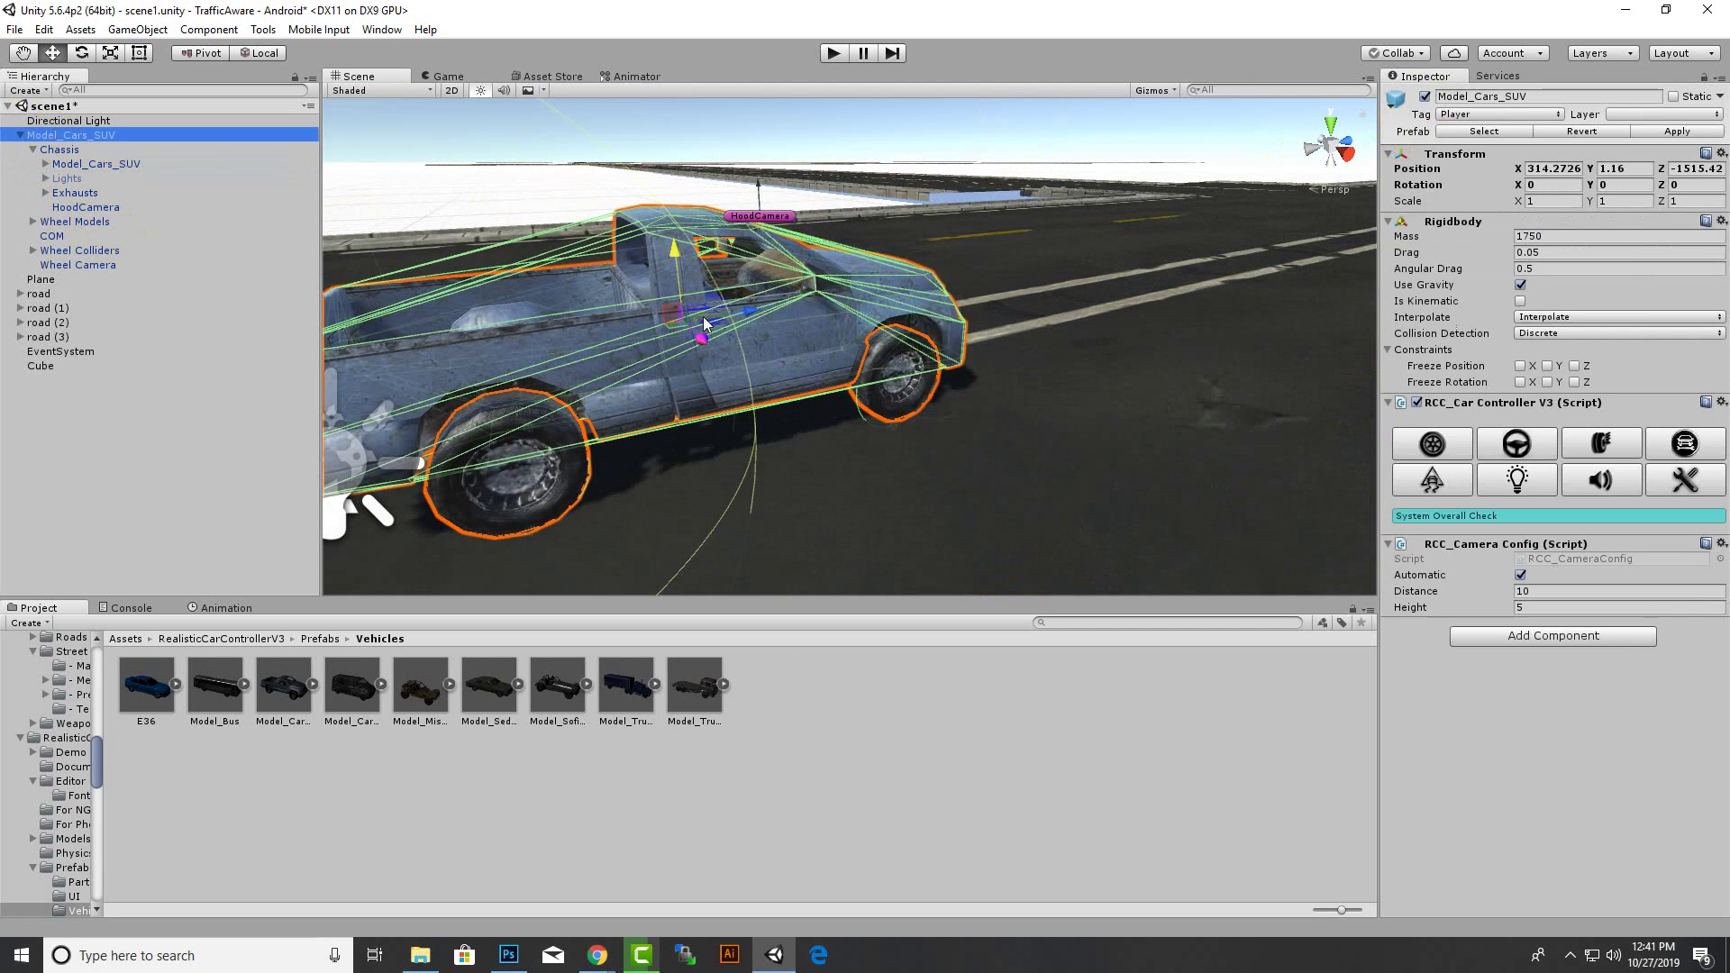
left_click_drag(672, 275, 669, 243)
scroll(819, 380, "down", 5)
middle_click_drag(819, 381, 847, 407)
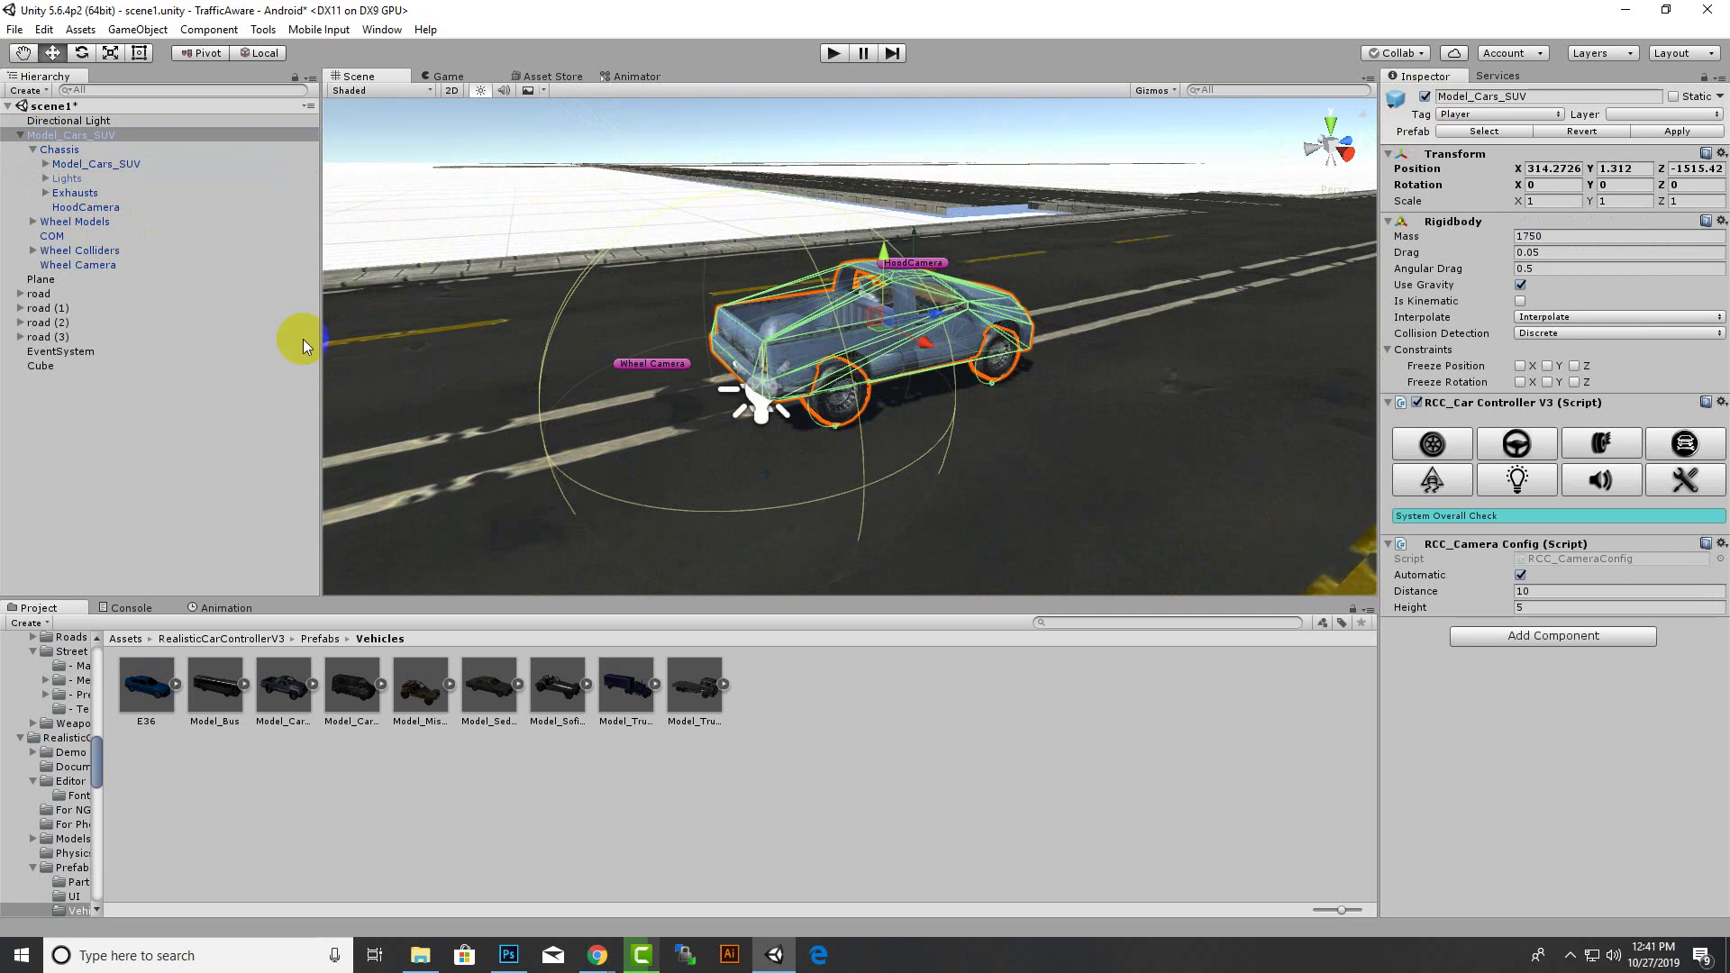
left_click(21, 135)
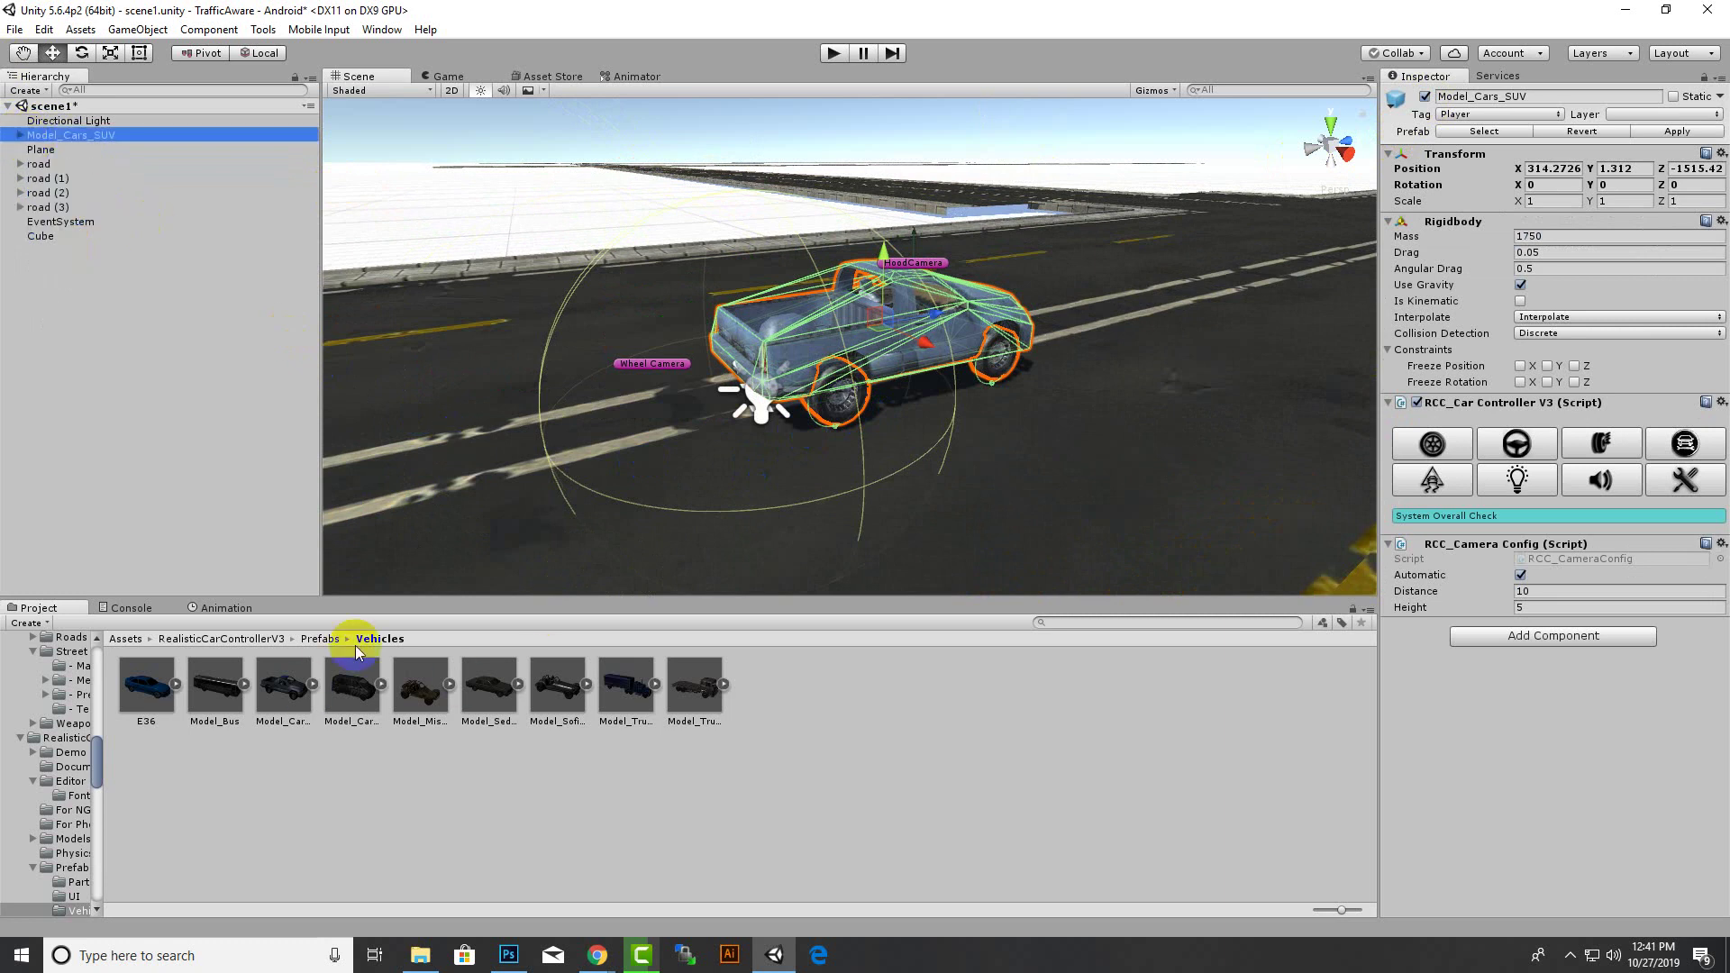
- Add the RCCCanvas prefab from RealisticCarControllerV3's UI prefabs folder to the scene hierarchy
left_click(319, 639)
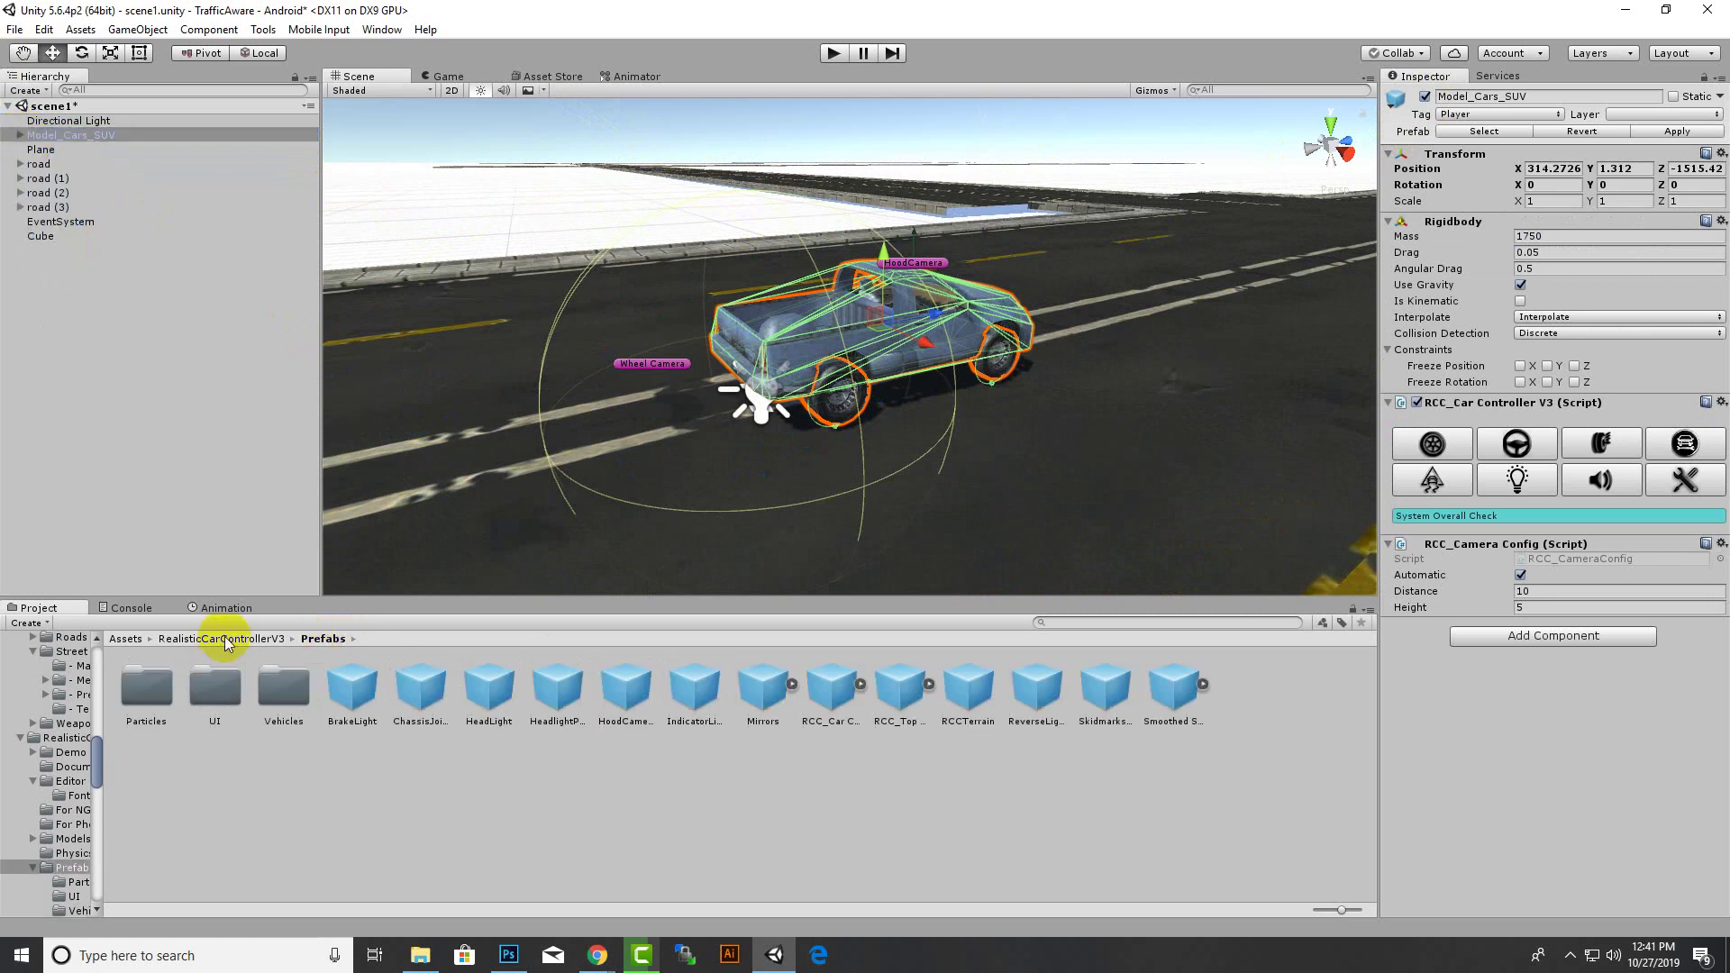
left_click(225, 639)
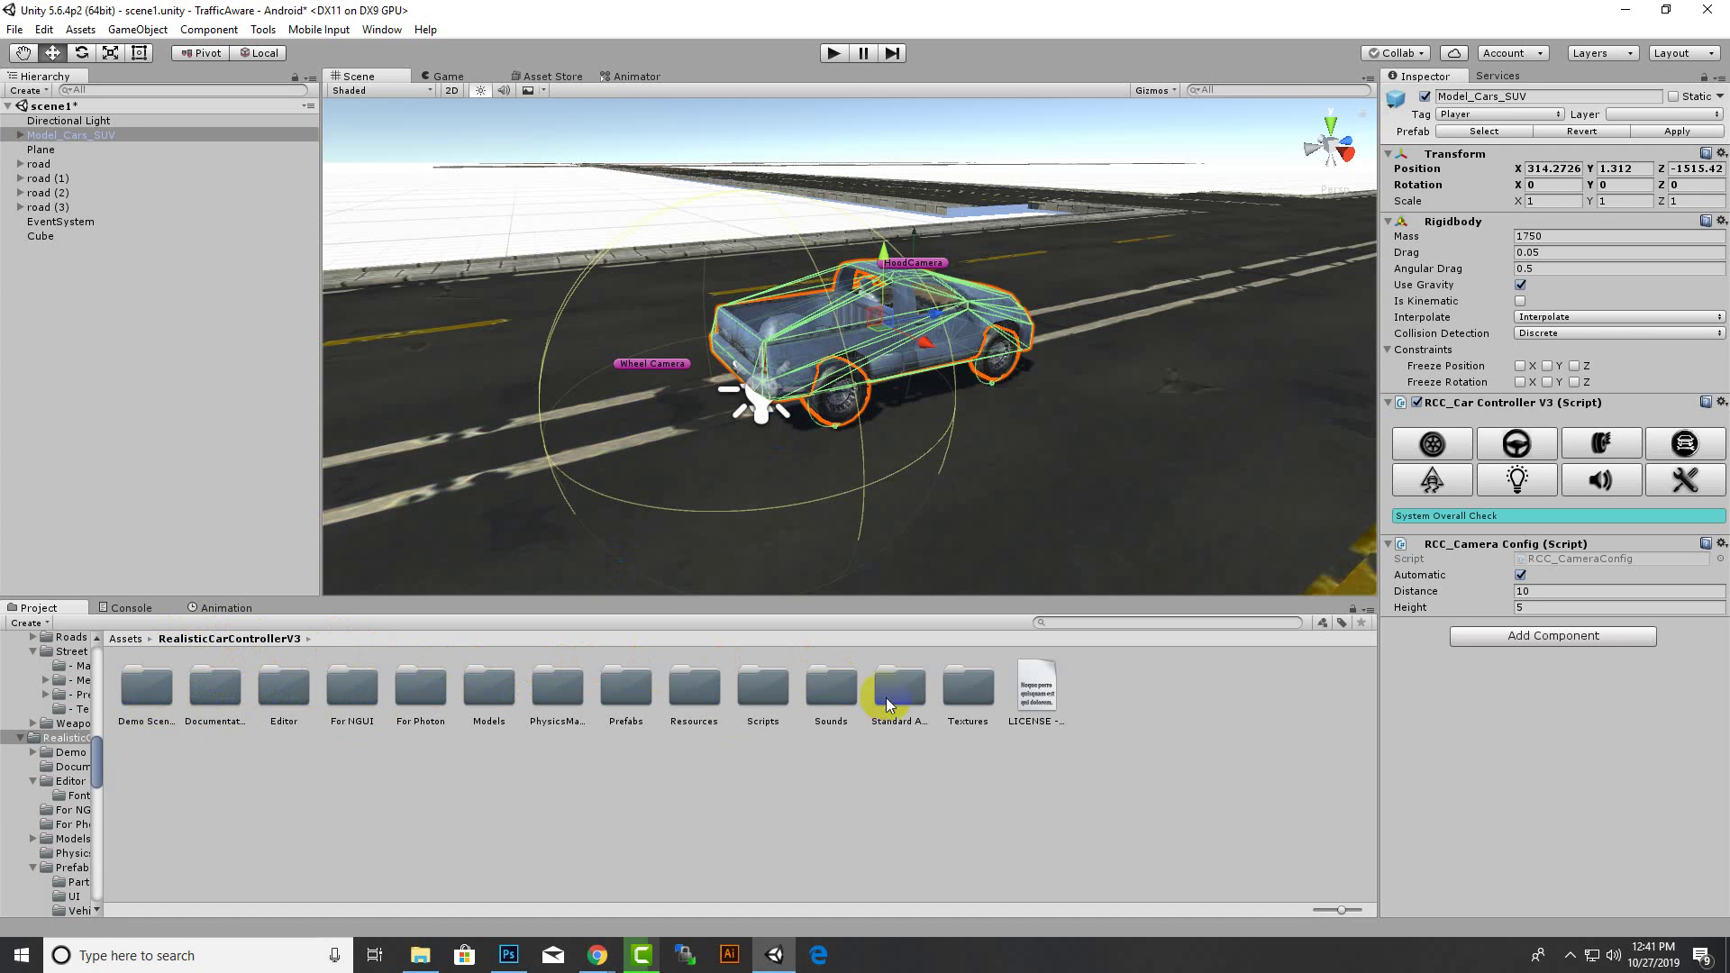
left_click(628, 694)
double_click(629, 699)
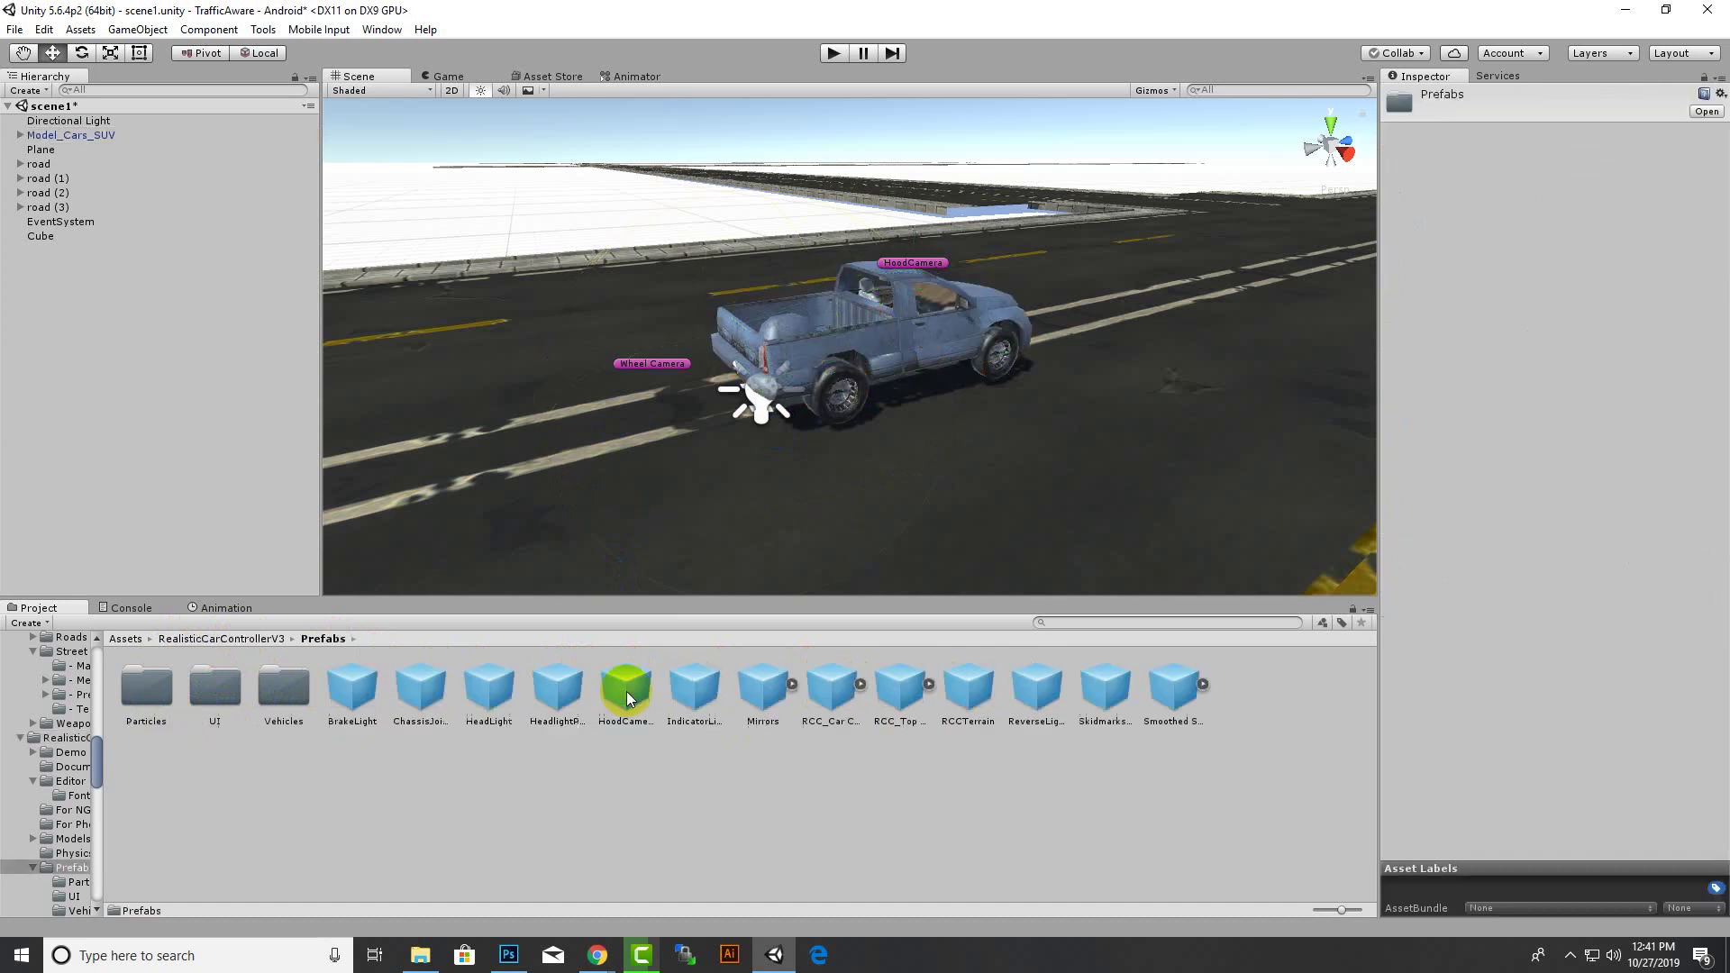
double_click(230, 710)
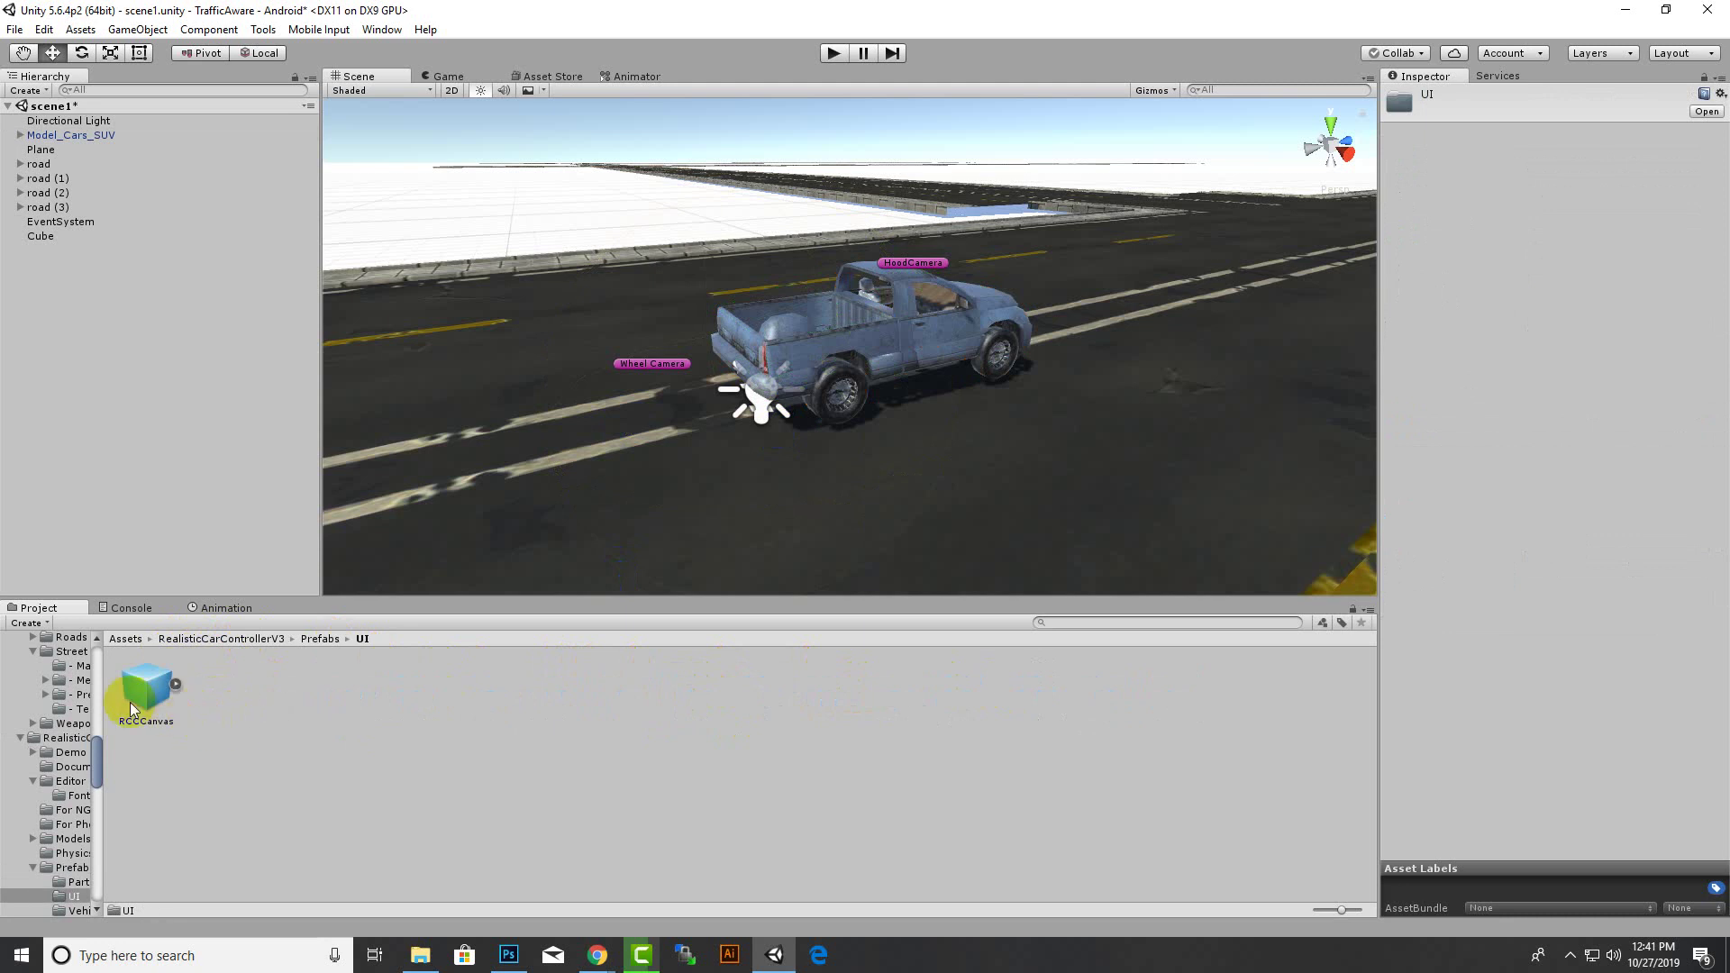
left_click_drag(147, 703, 111, 283)
- Examine the layout of the RCCCanvas dashboard gauges and driving controls from the front in the scene
scroll(699, 391, "down", 10)
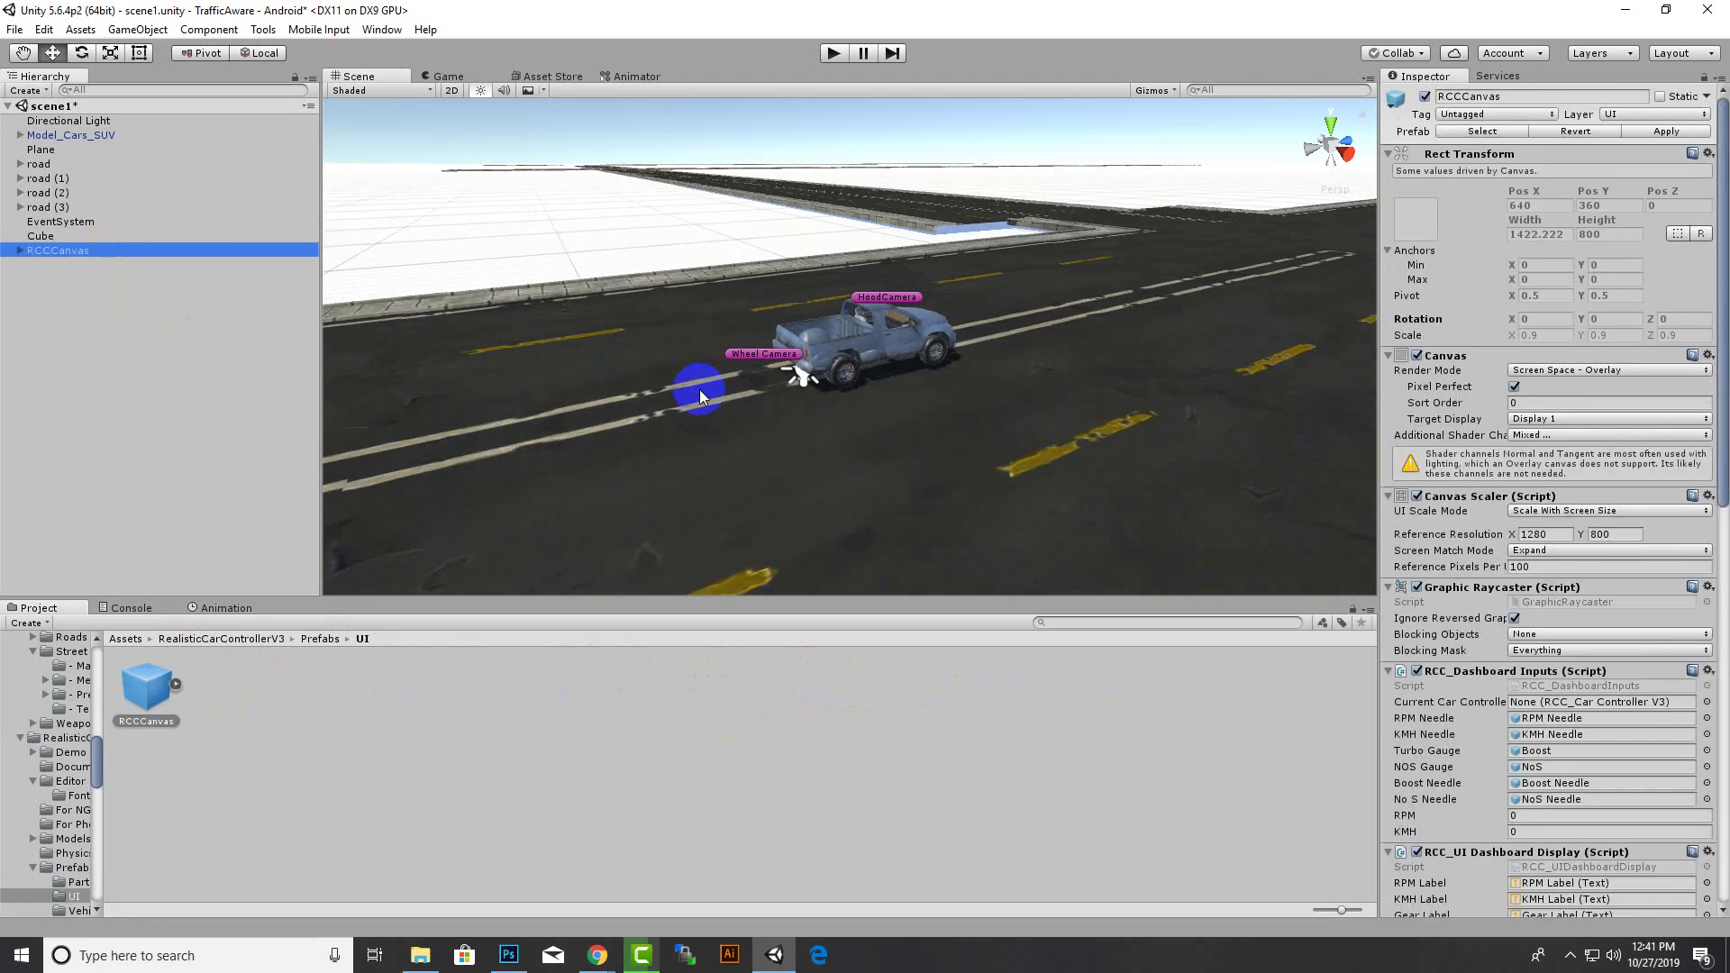
scroll(723, 316, "down", 15)
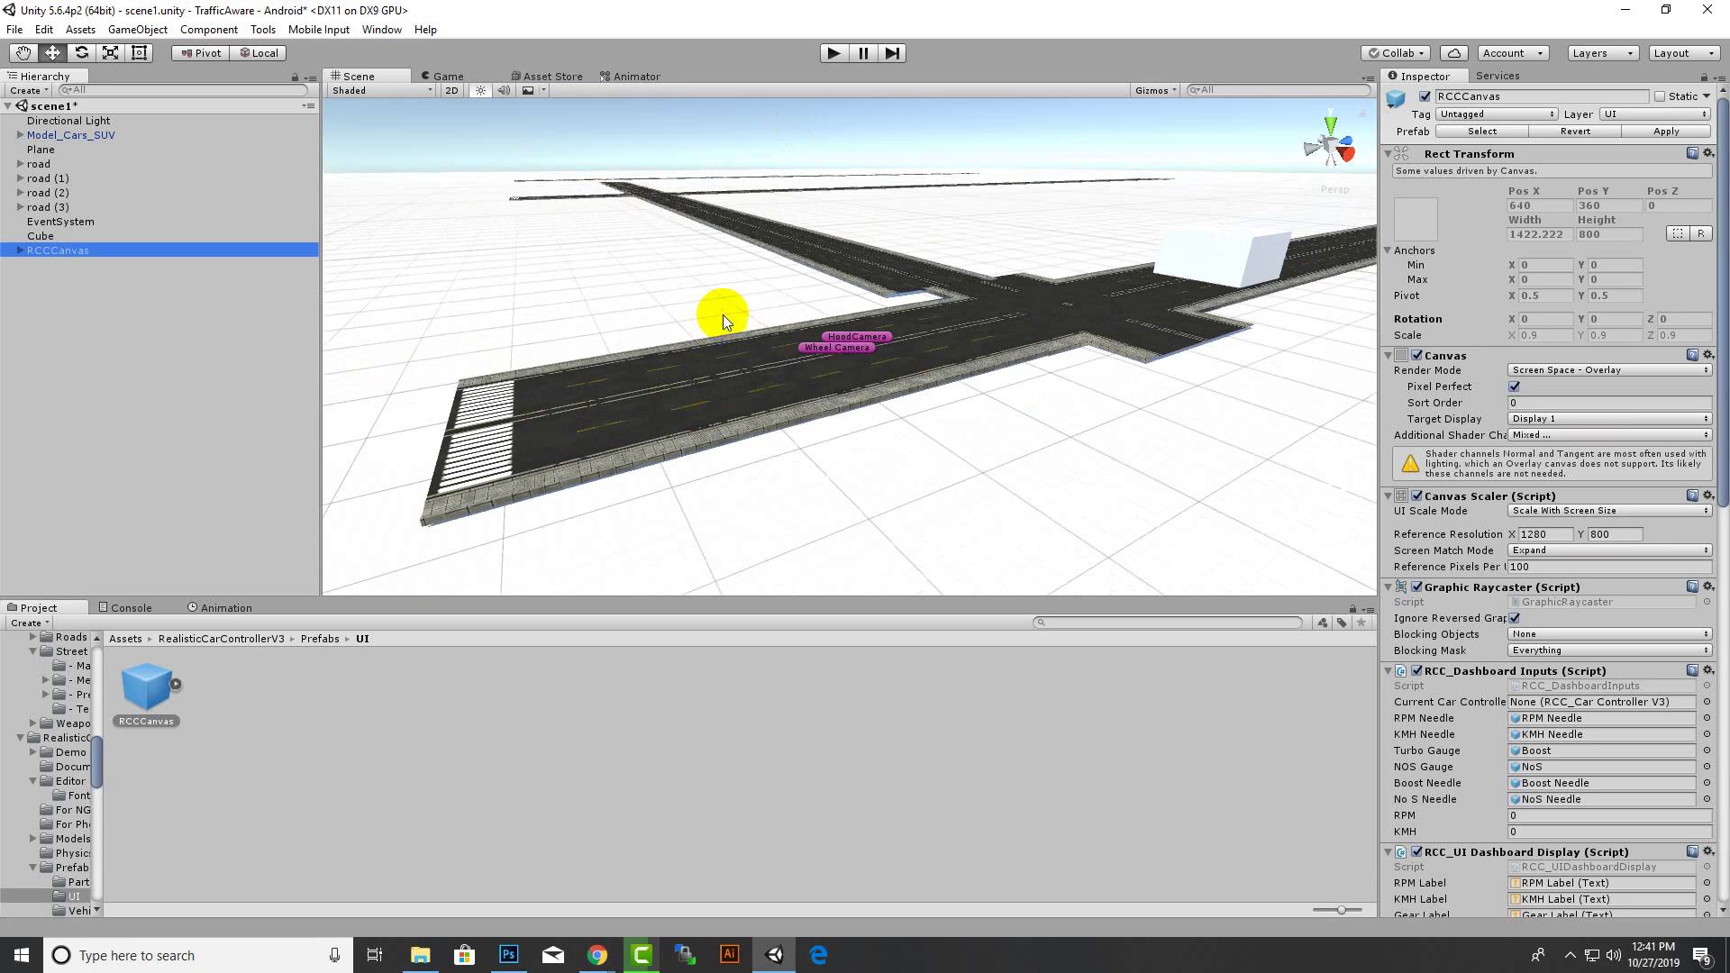
scroll(724, 318, "down", 15)
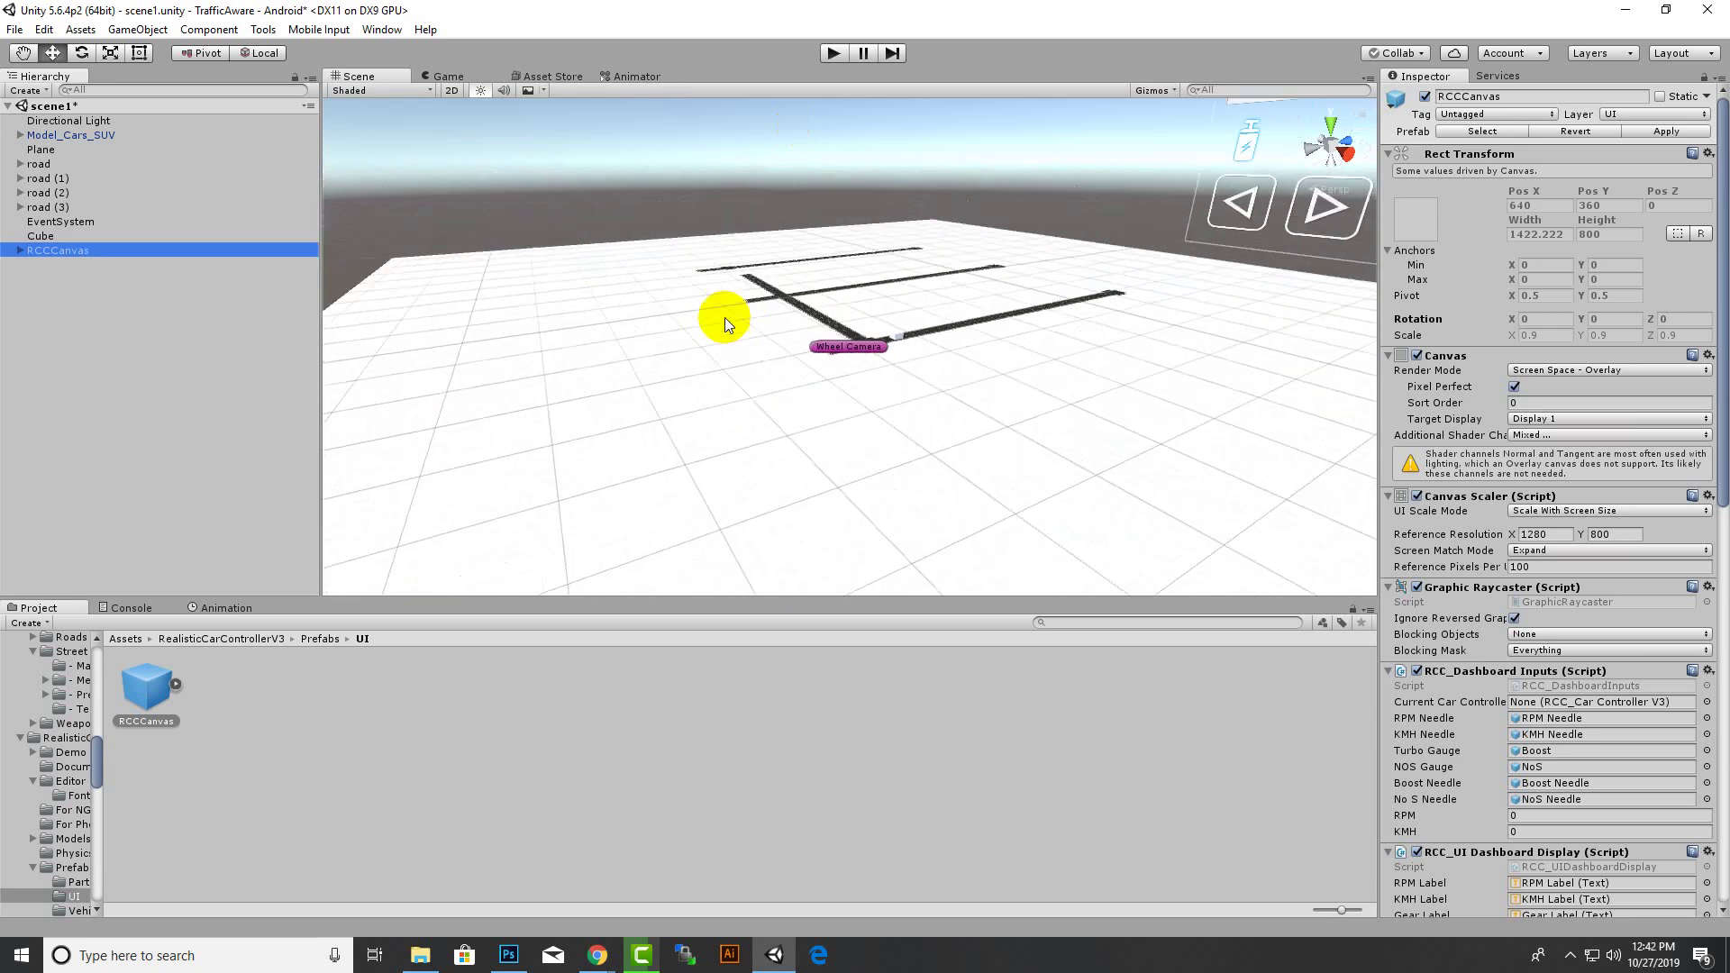
middle_click_drag(985, 375, 598, 448)
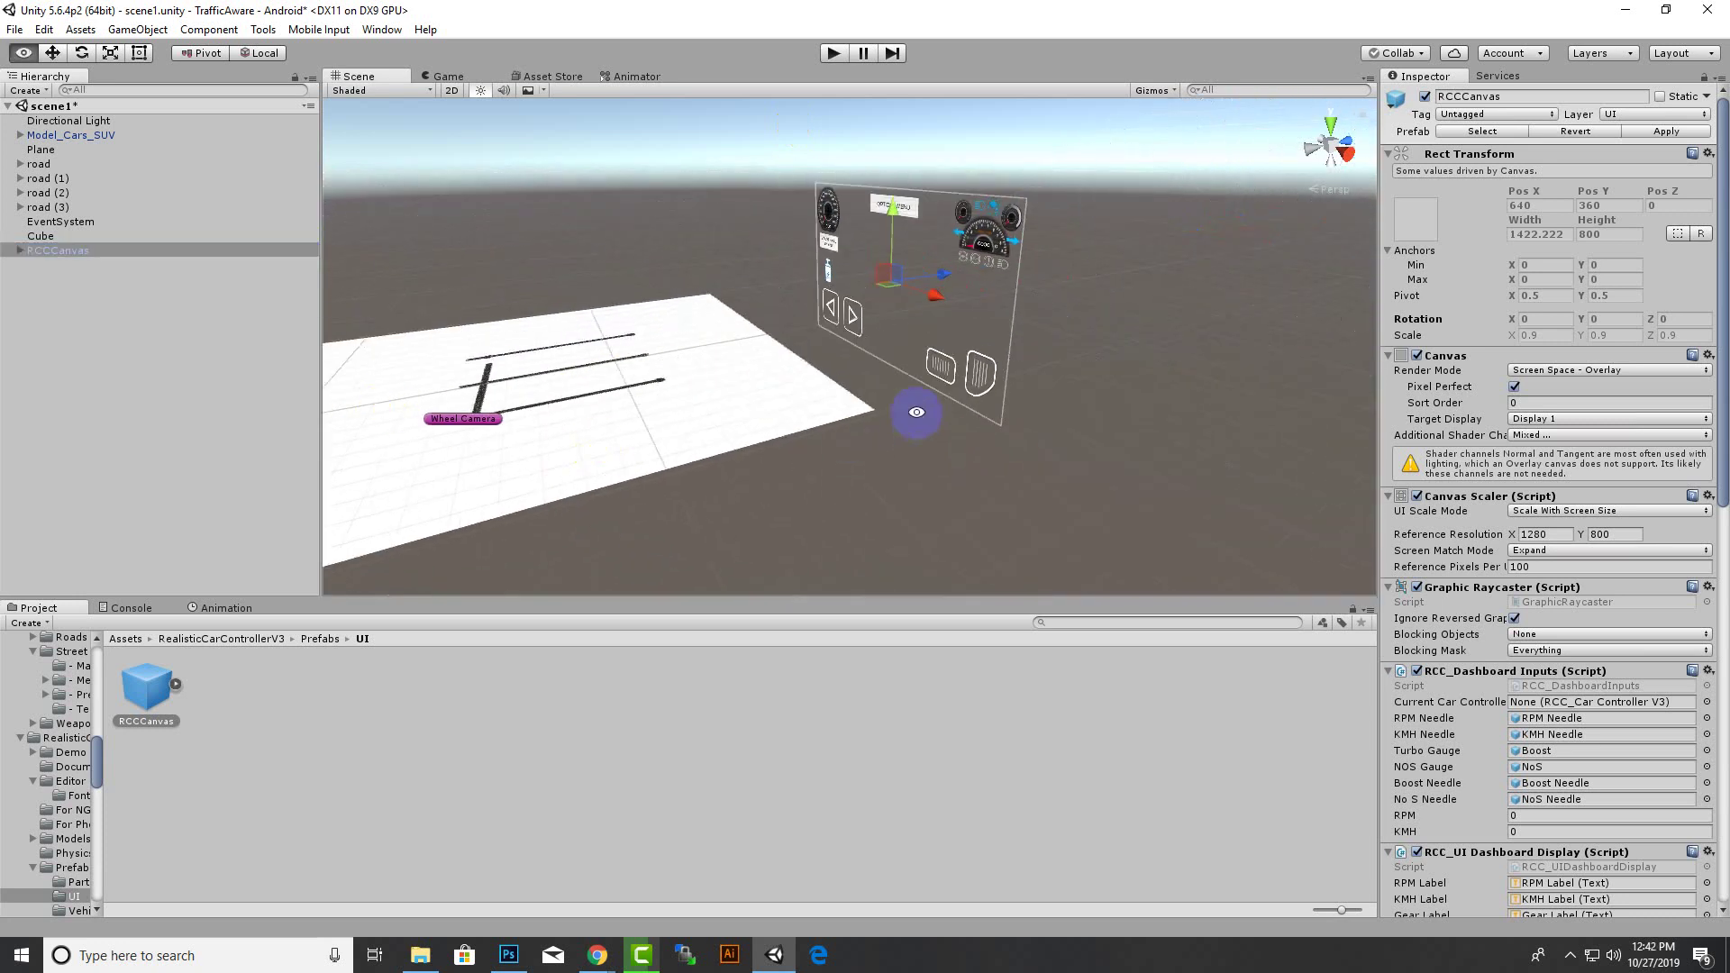
left_click_drag(885, 424, 1295, 364, "alt")
scroll(887, 323, "up", 7)
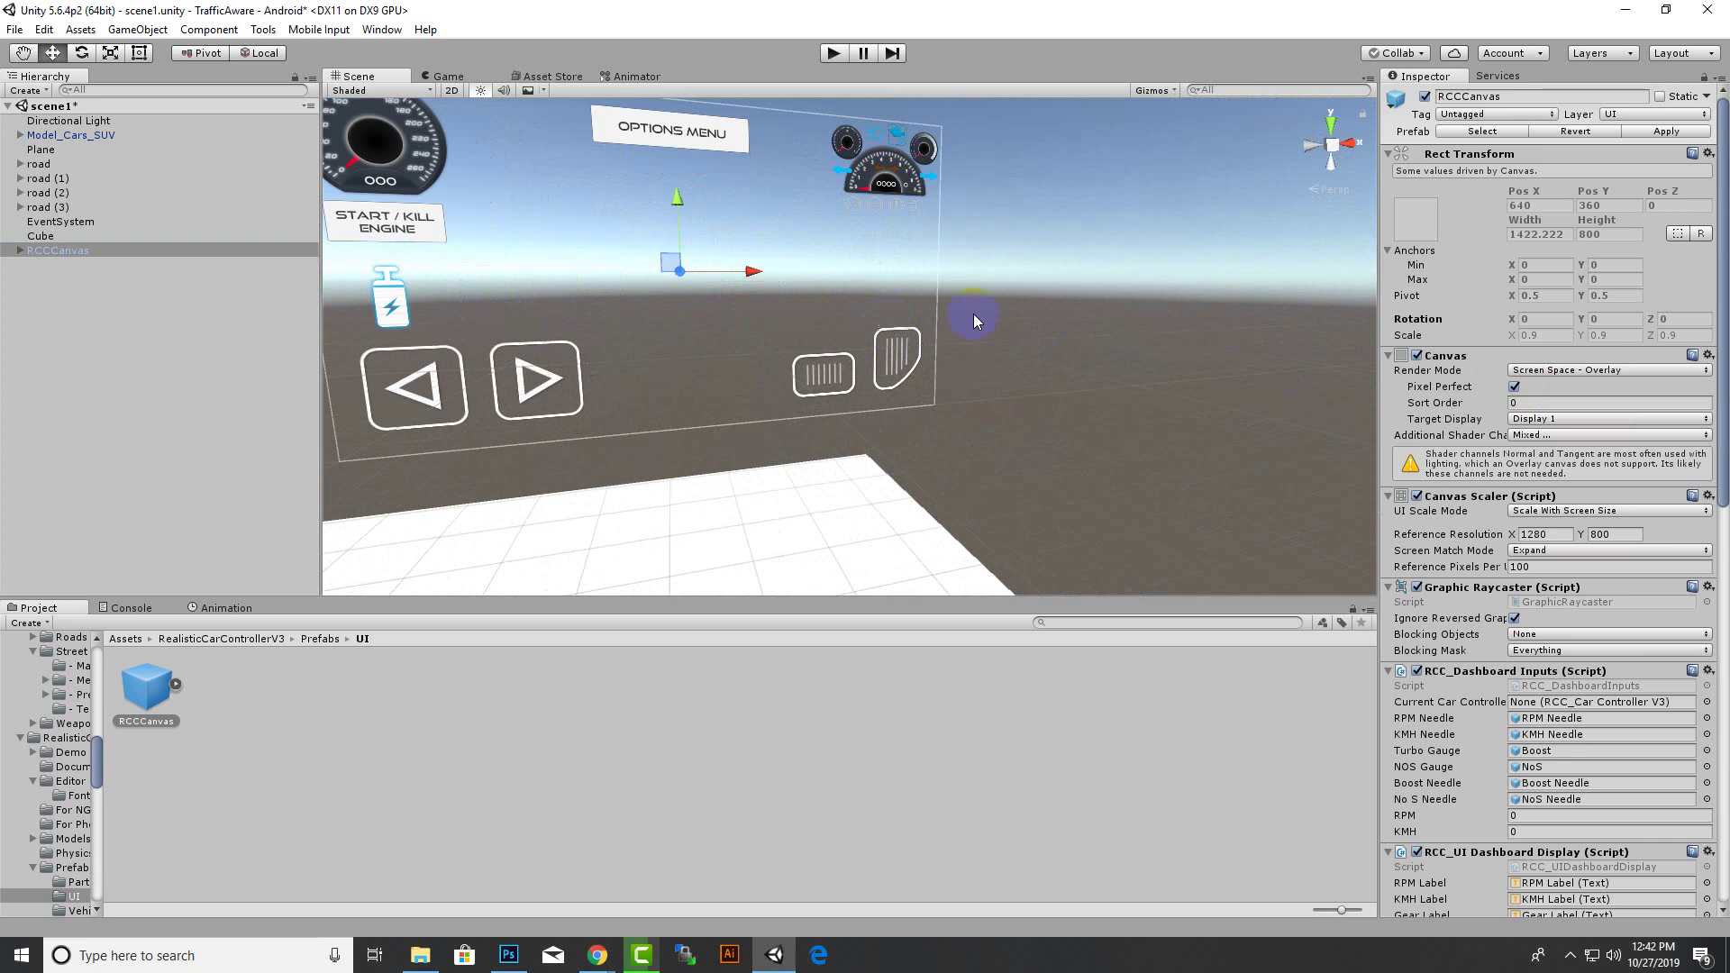
left_click_drag(976, 318, 1159, 343, "alt")
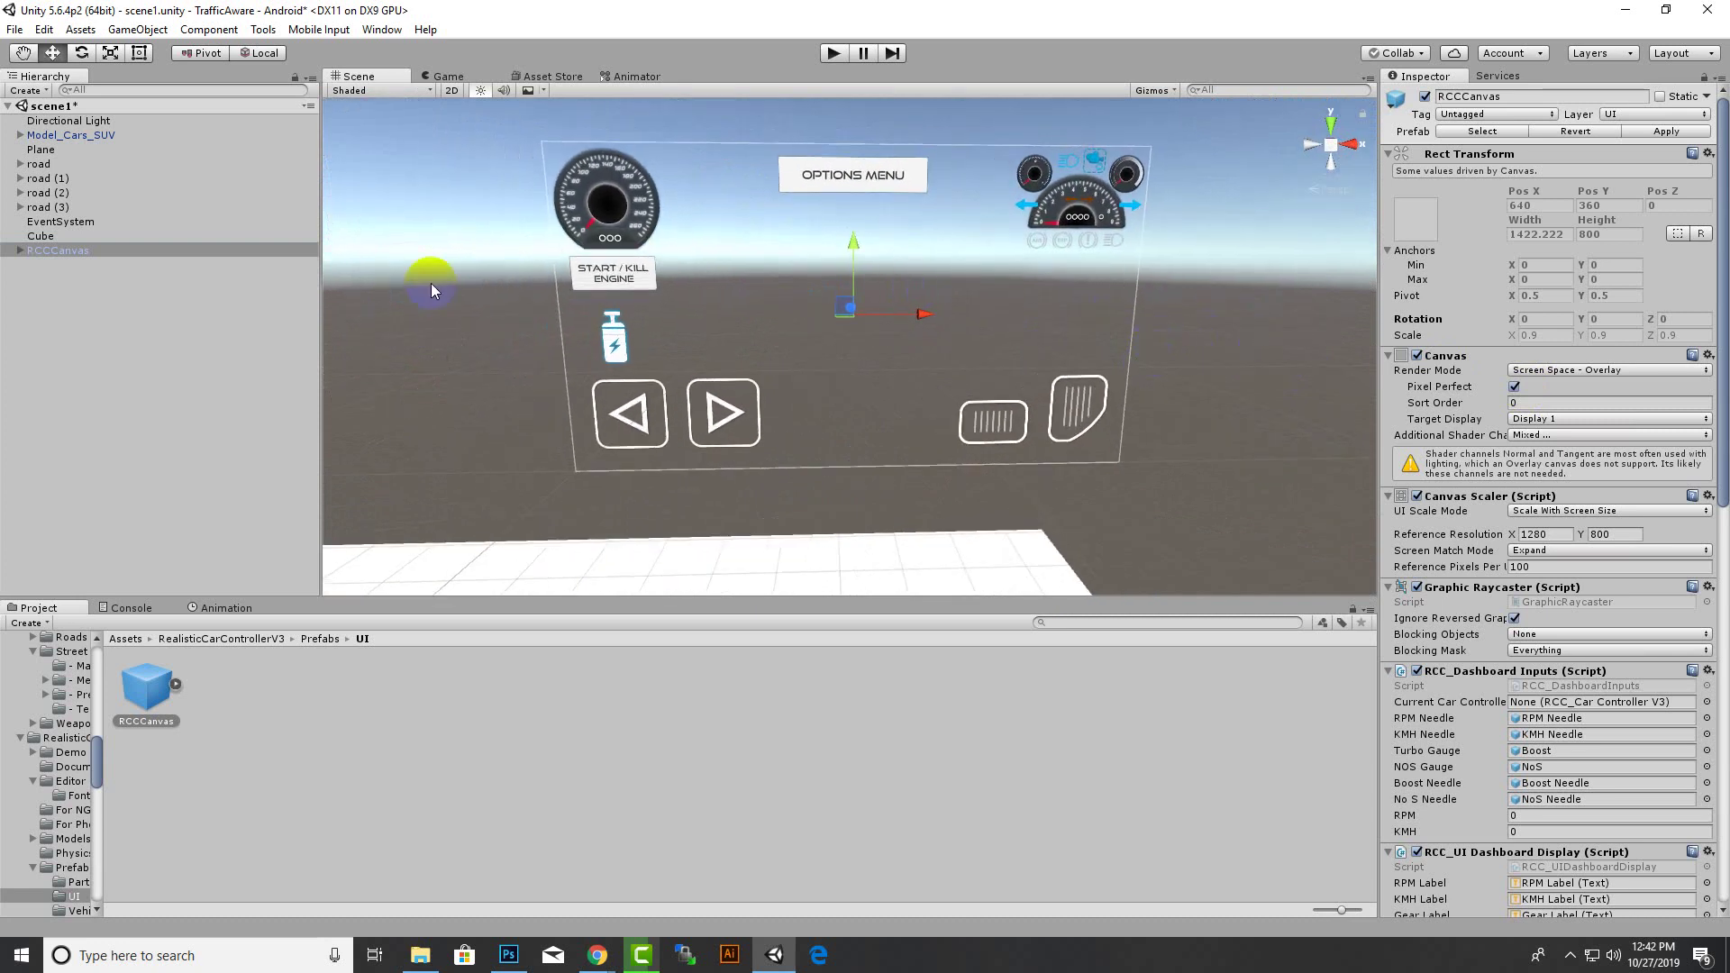
- Play-test the scene by accelerating with the on-screen gas pedal, and stop the game
left_click(835, 54)
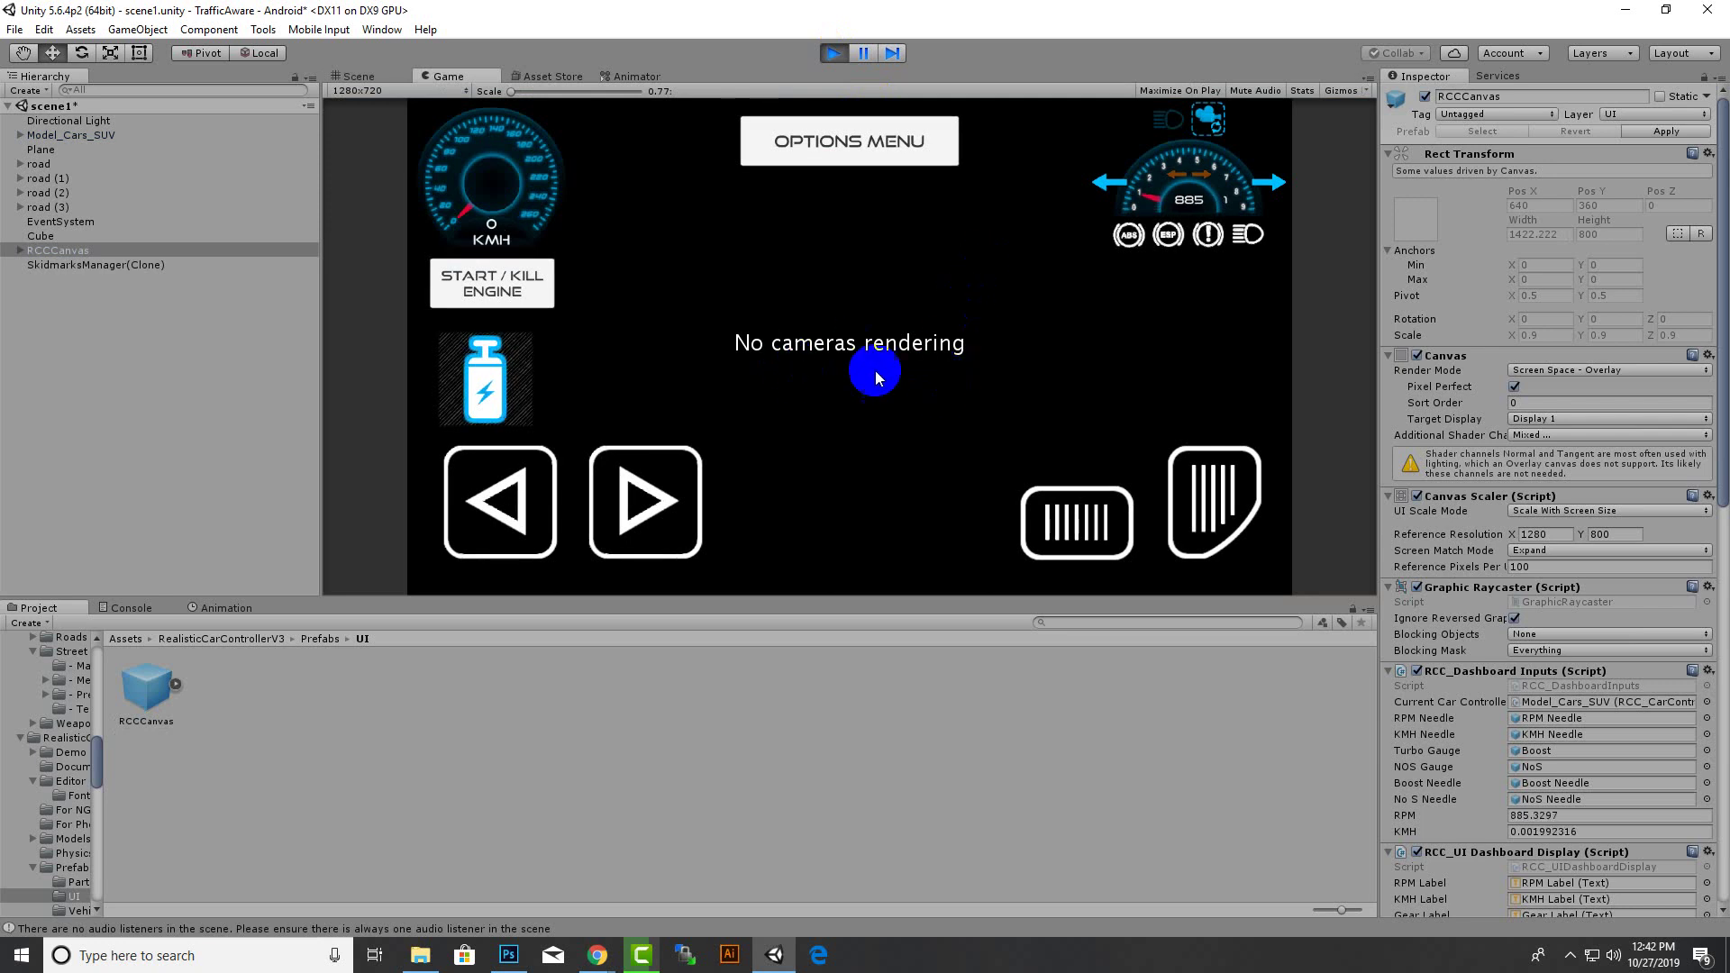
left_click(1213, 503)
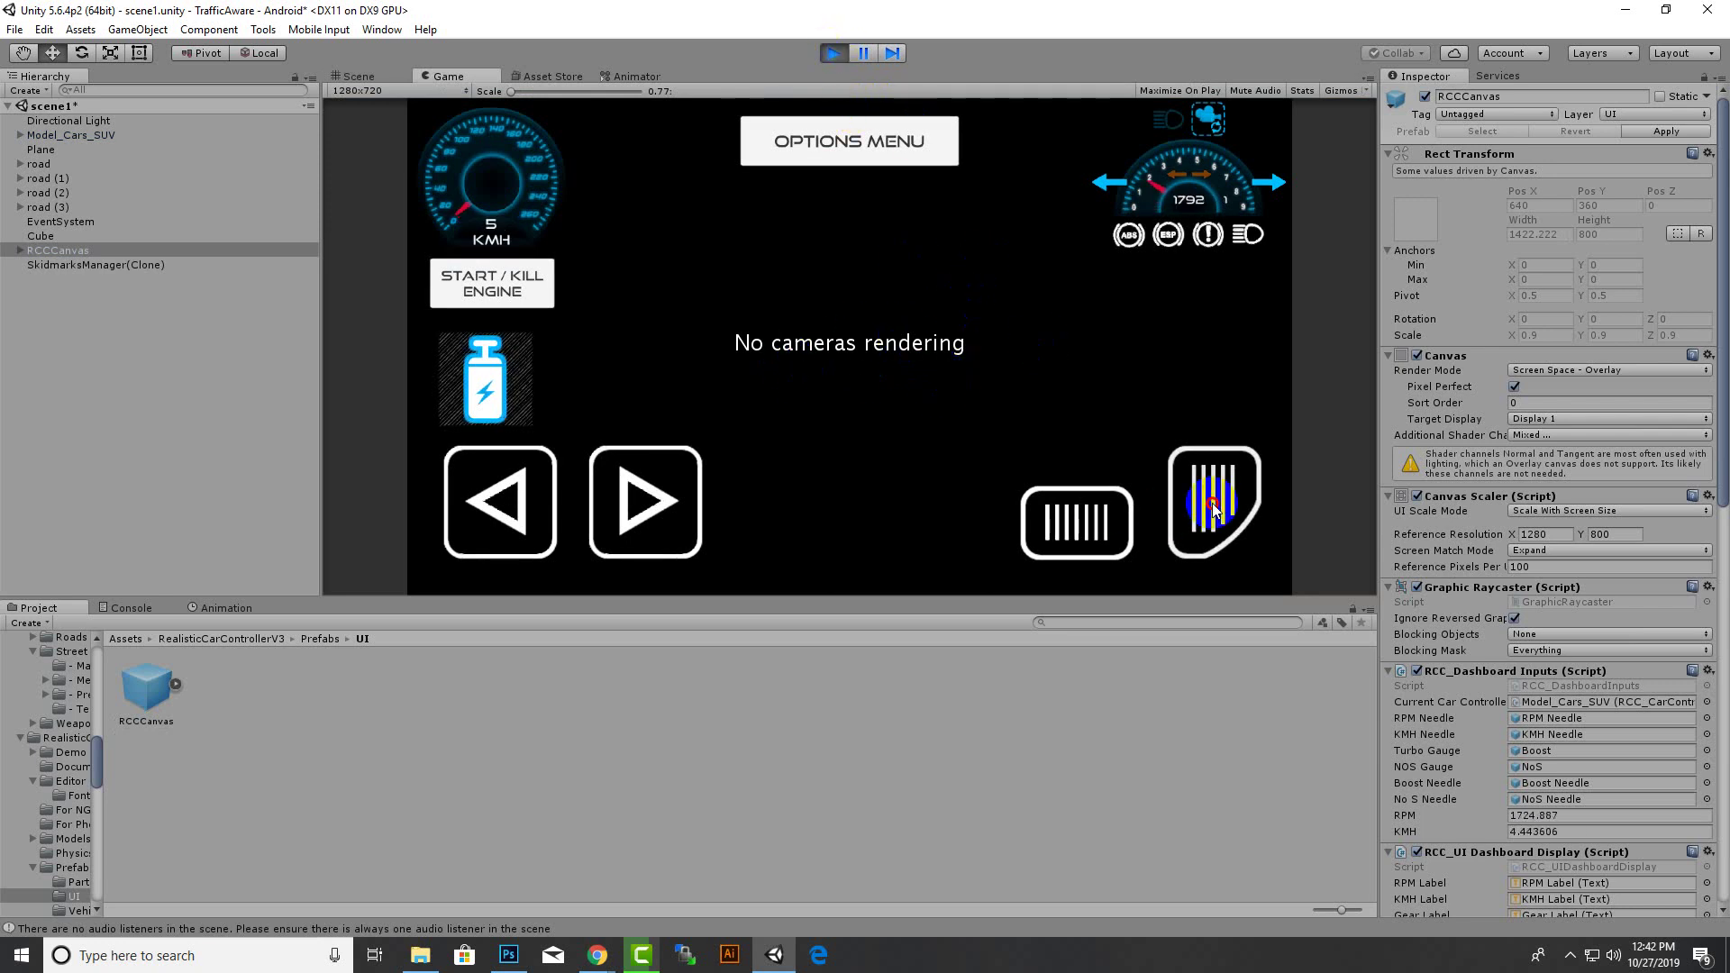
left_click(837, 53)
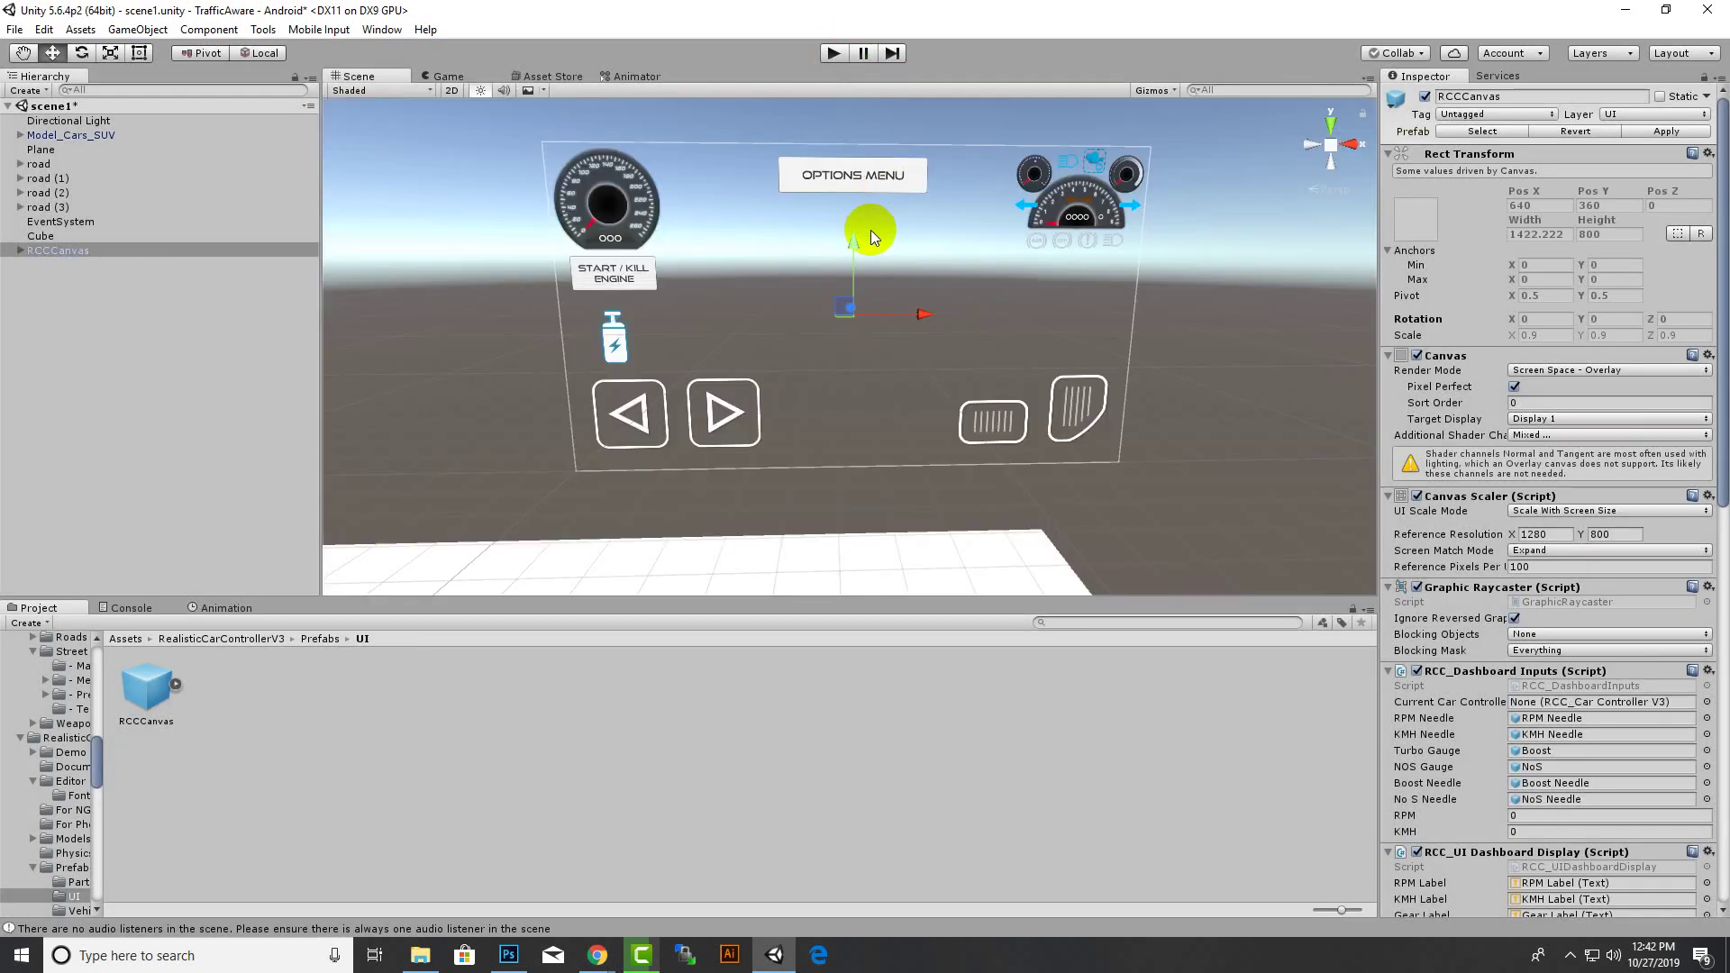
- Add a Camera as a child object of Model_Cars_SUV
left_click(38, 91)
left_click(57, 330)
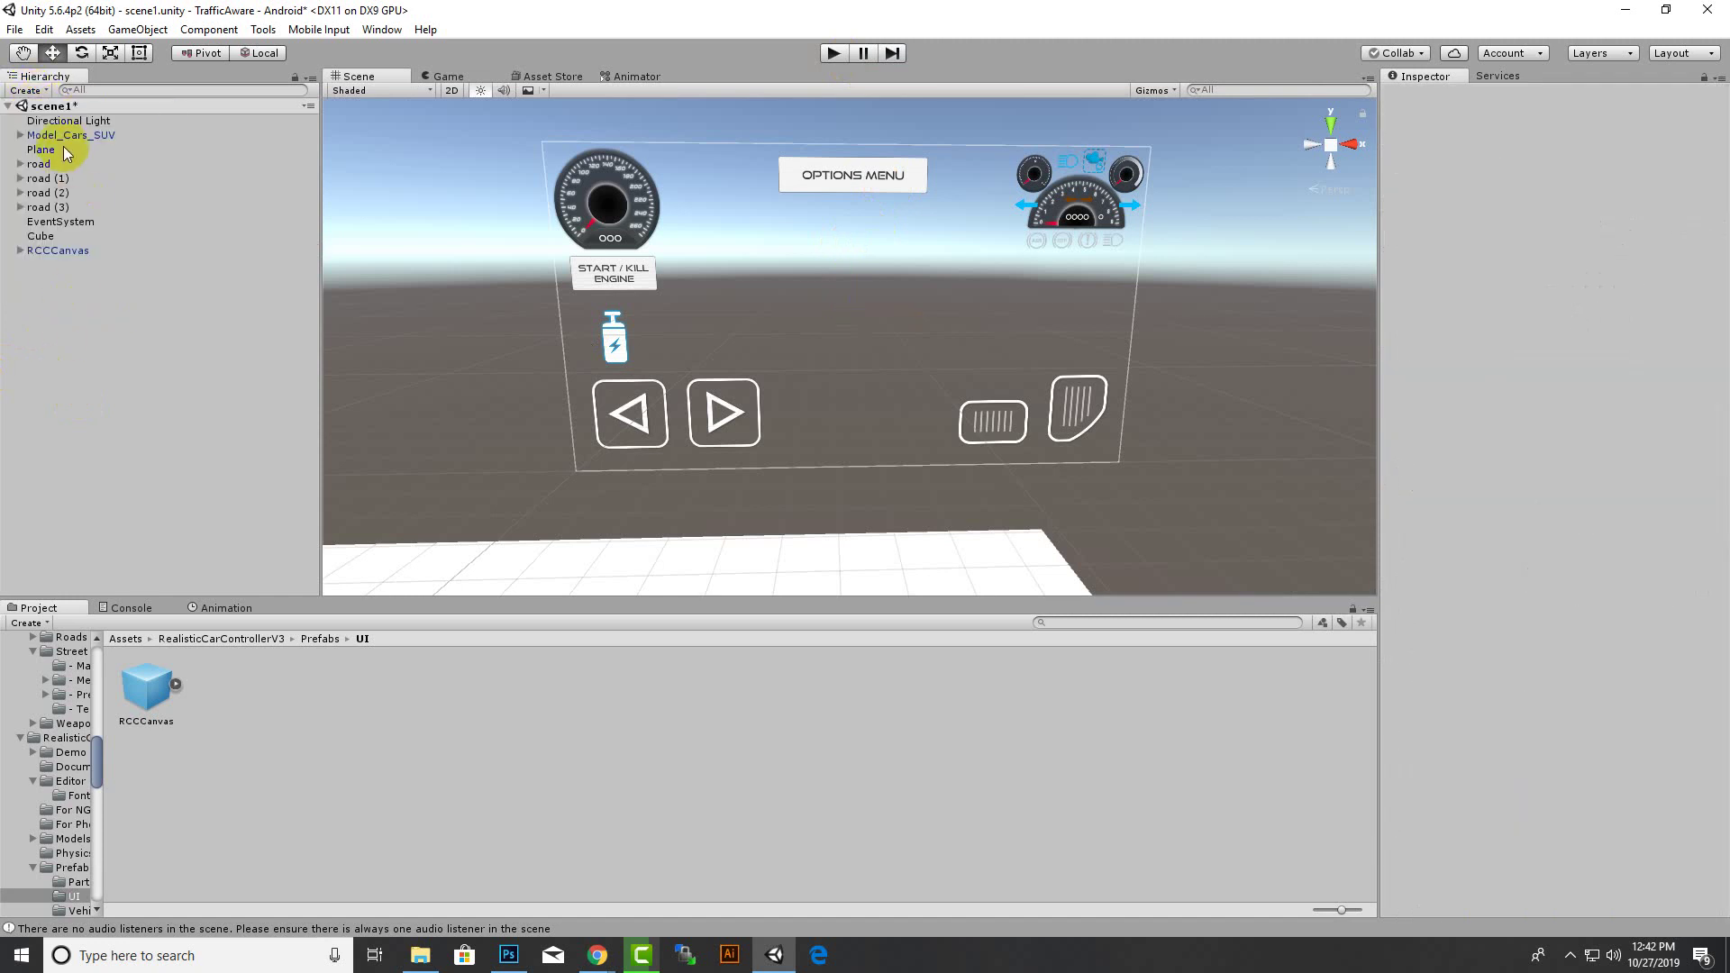
right_click(59, 137)
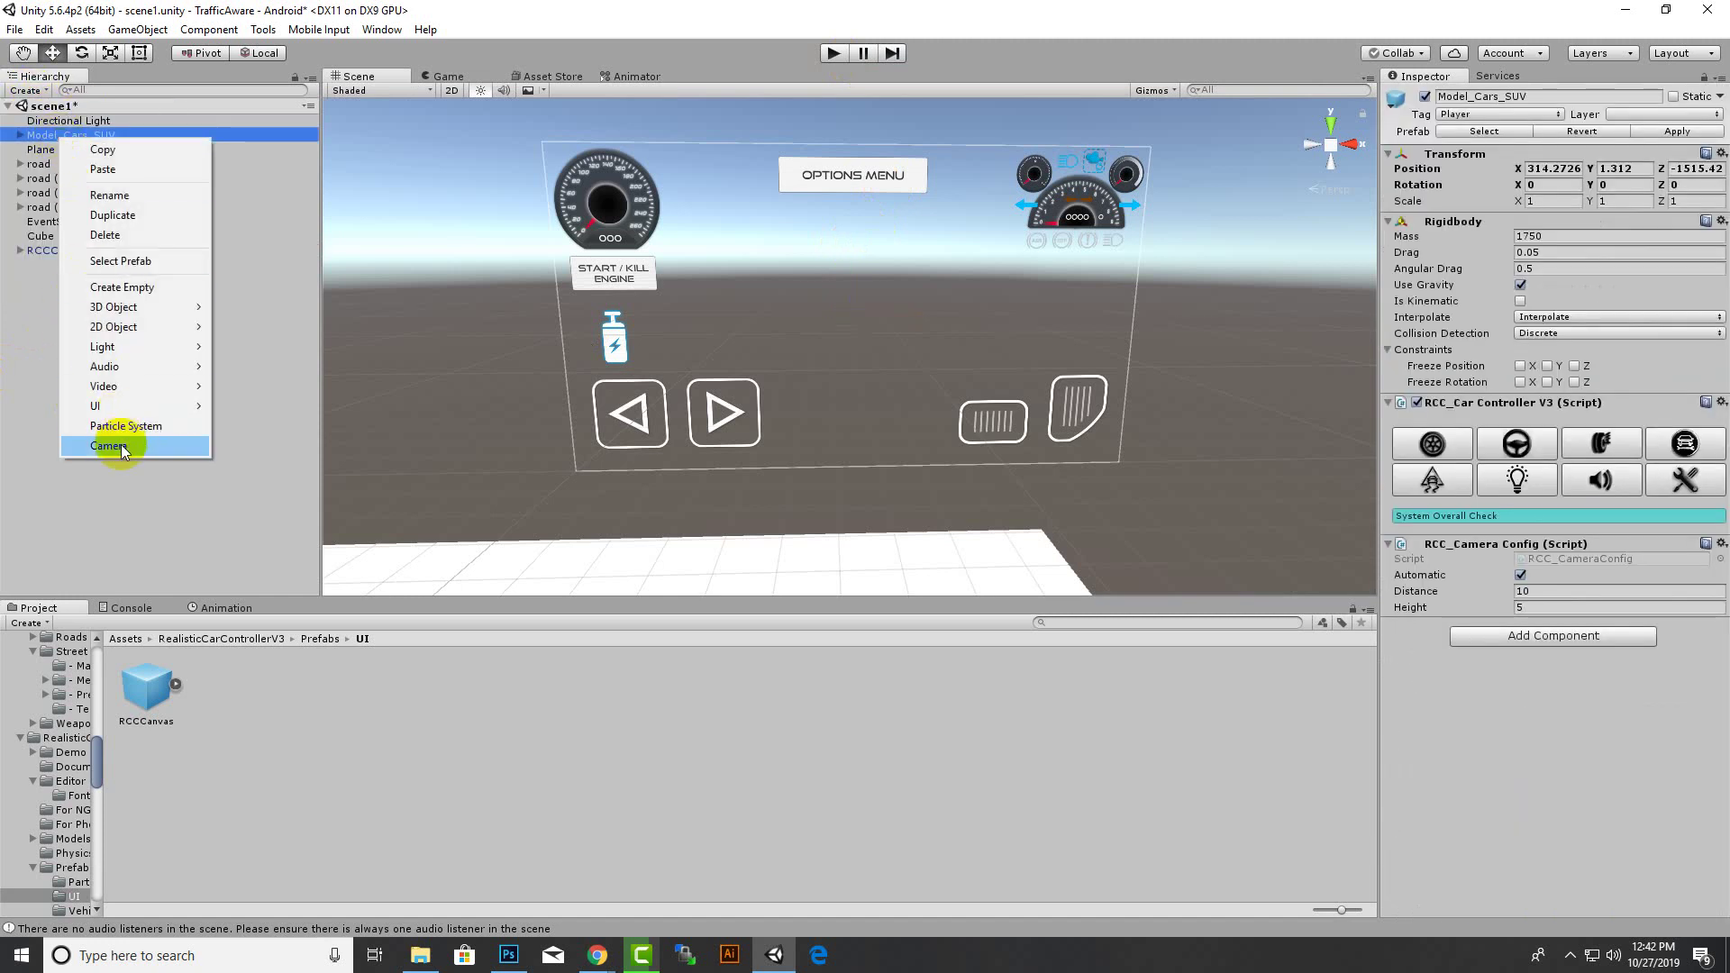
left_click(121, 445)
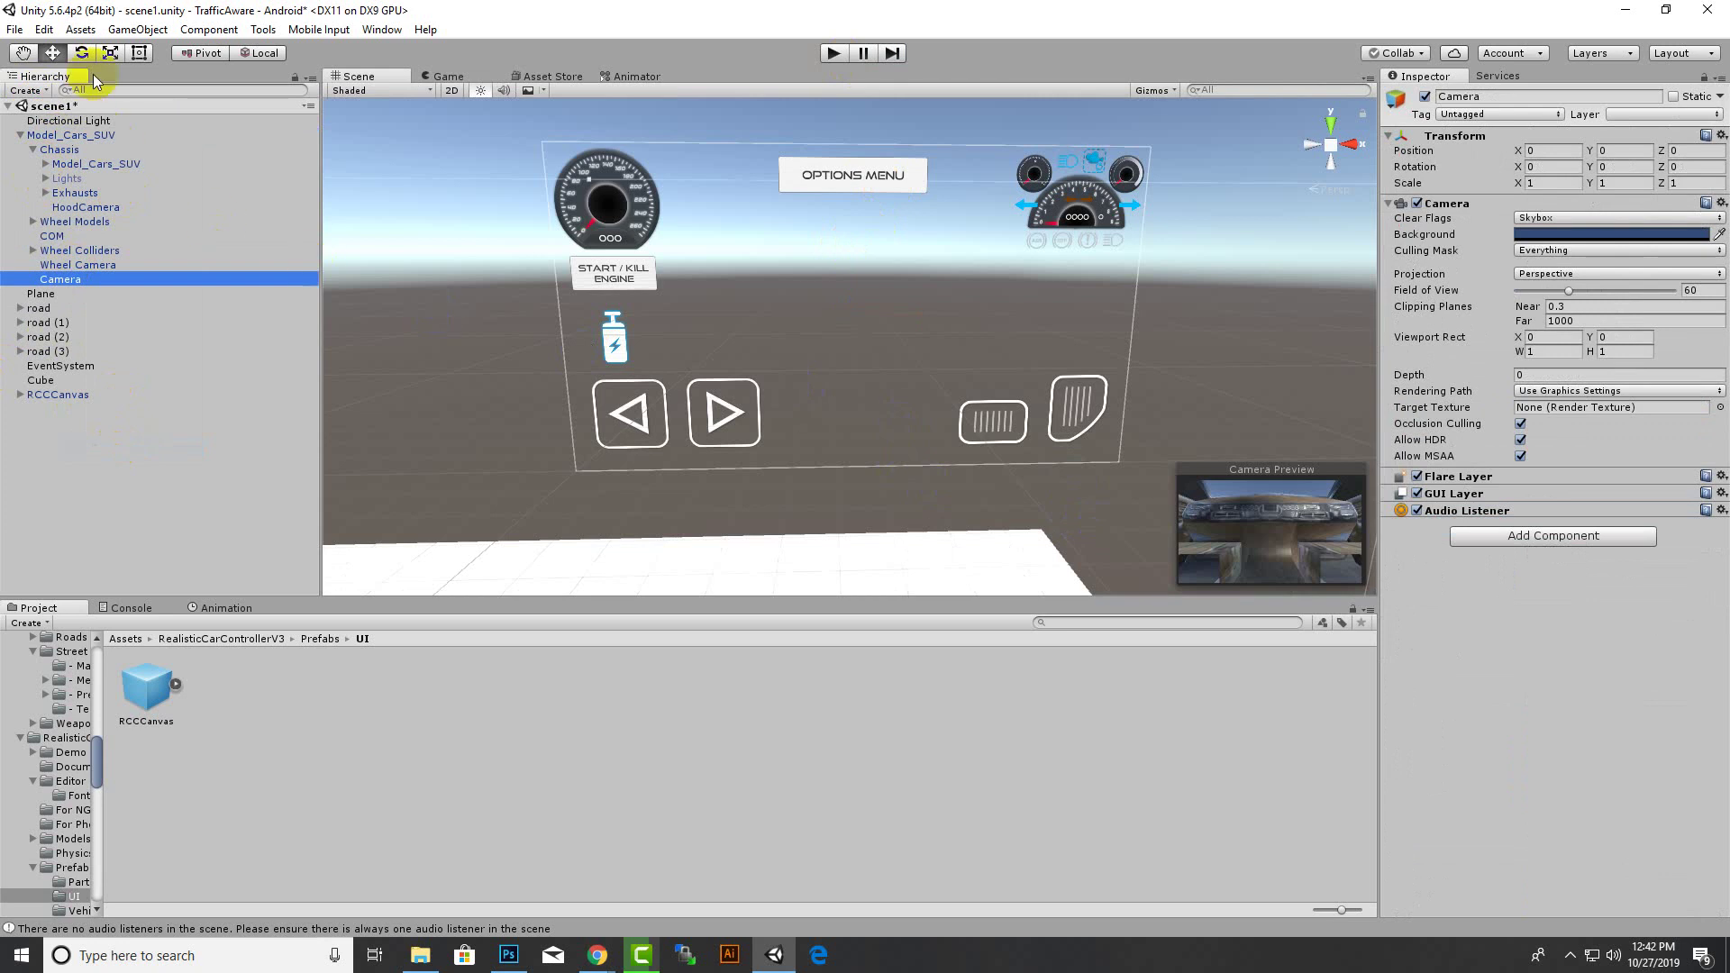
- Move the new camera behind and above the pickup, to about Y 1.08 and Z -5.02
scroll(483, 343, "down", 10)
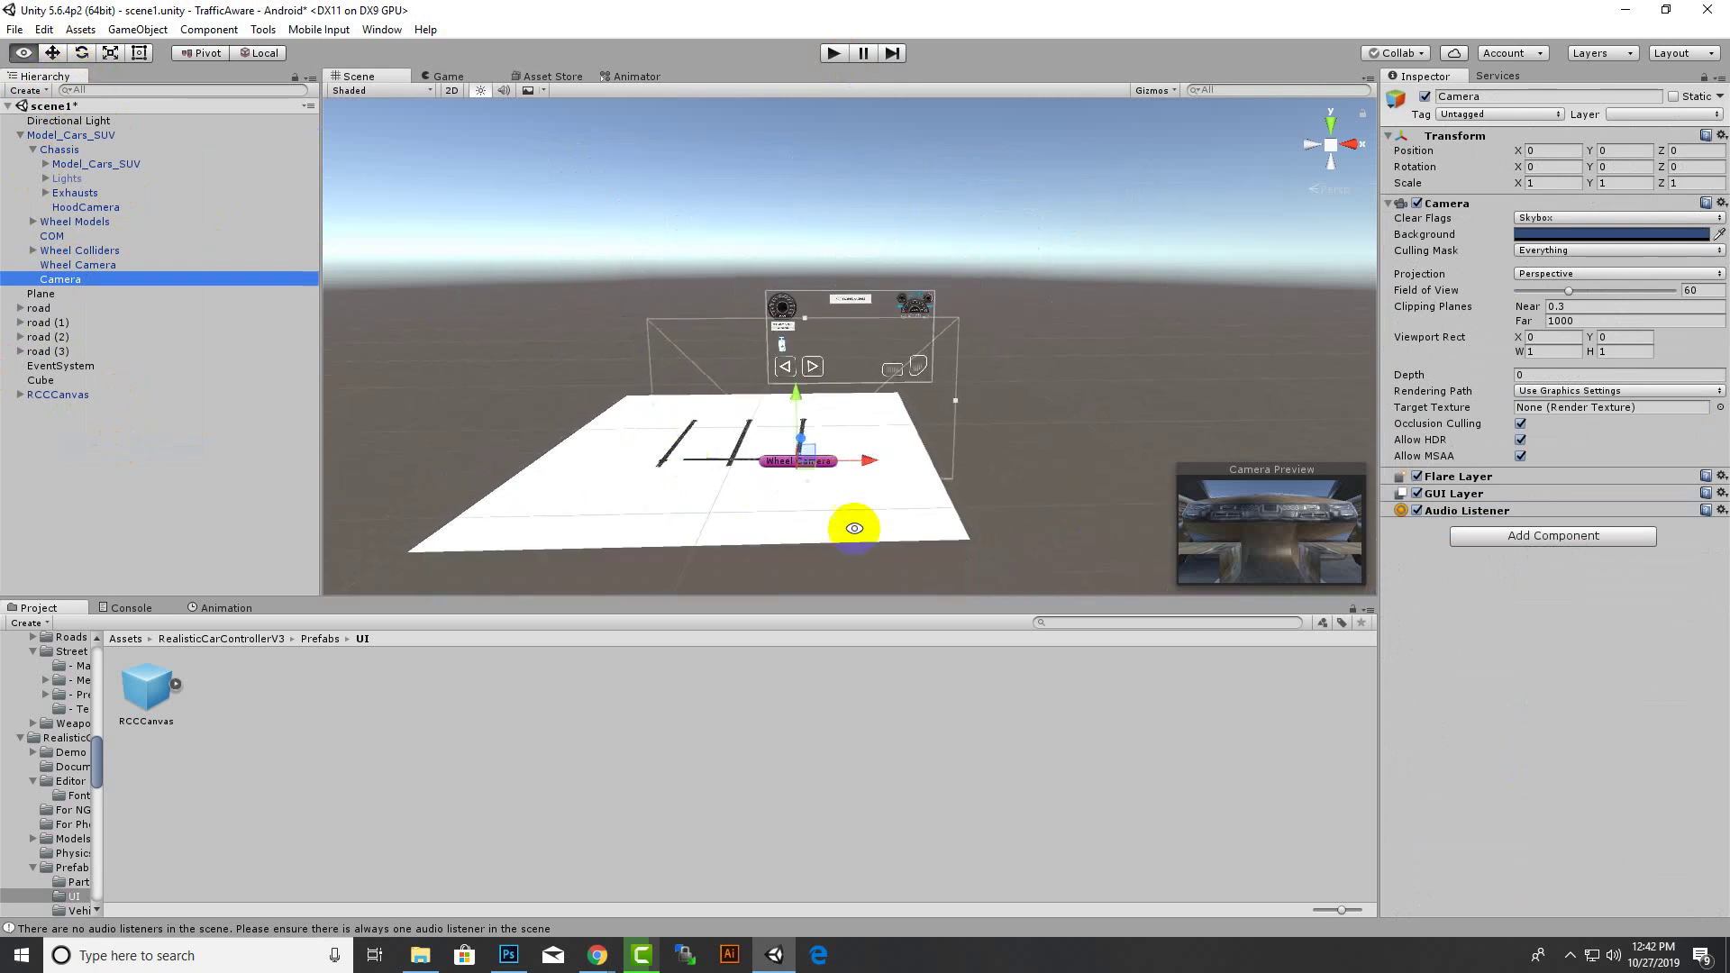
left_click_drag(899, 524, 642, 425, "alt")
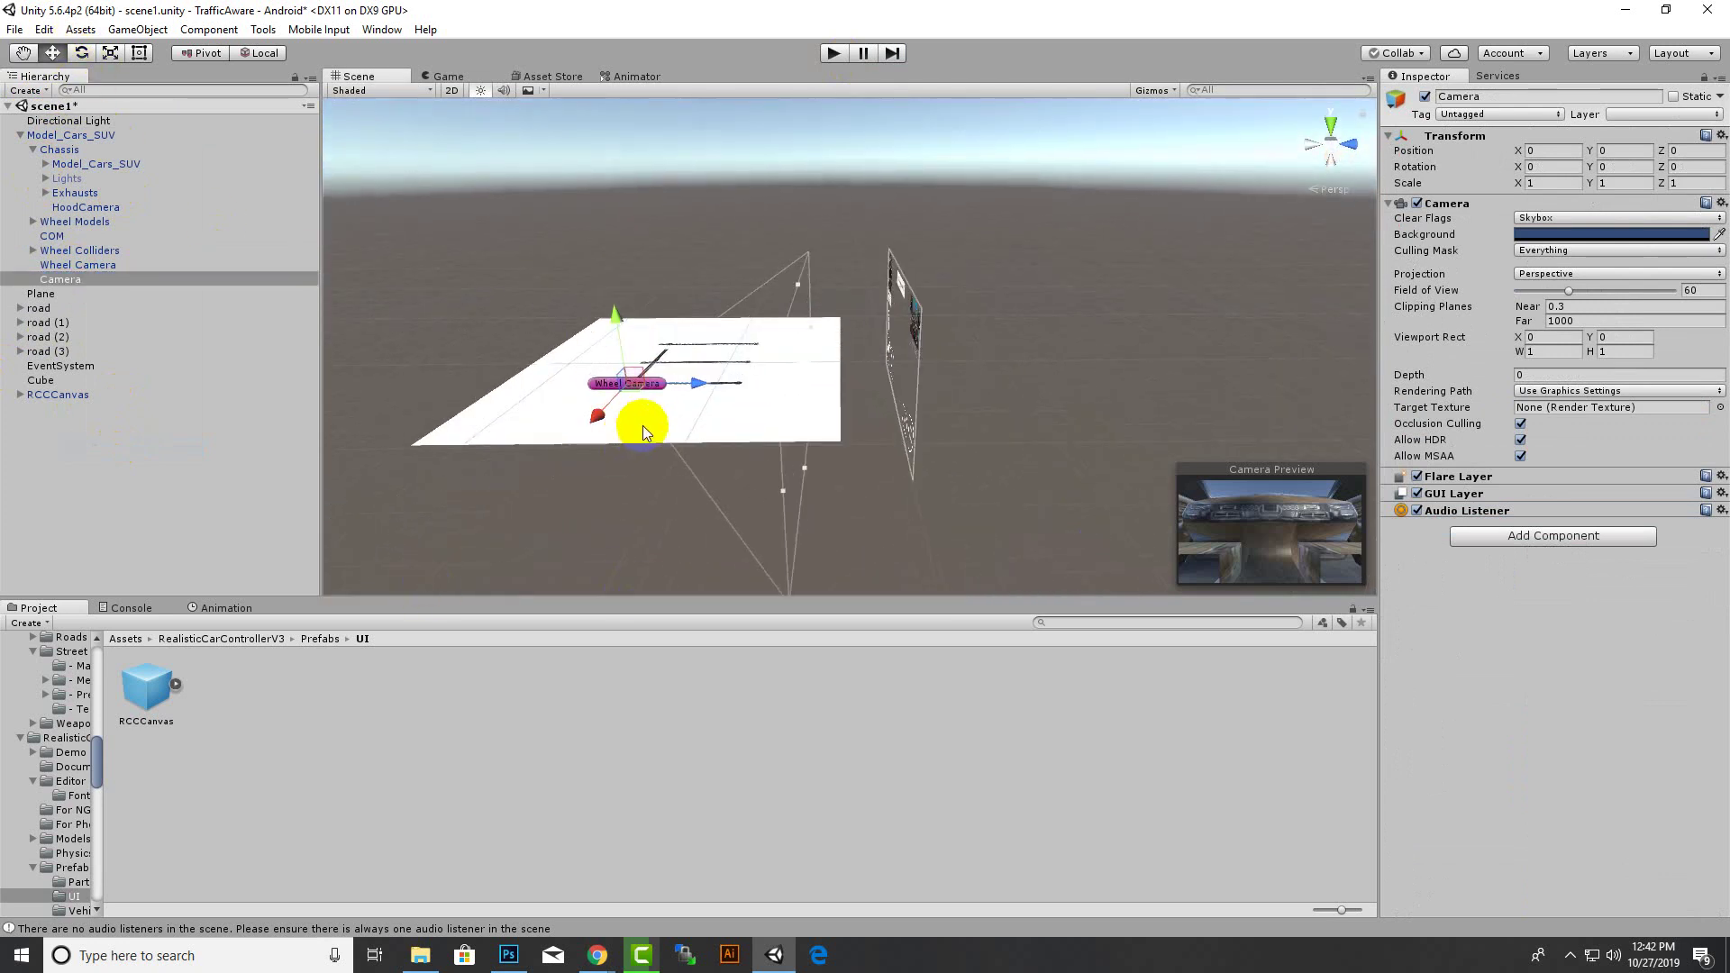
key("f")
left_click_drag(919, 348, 806, 372)
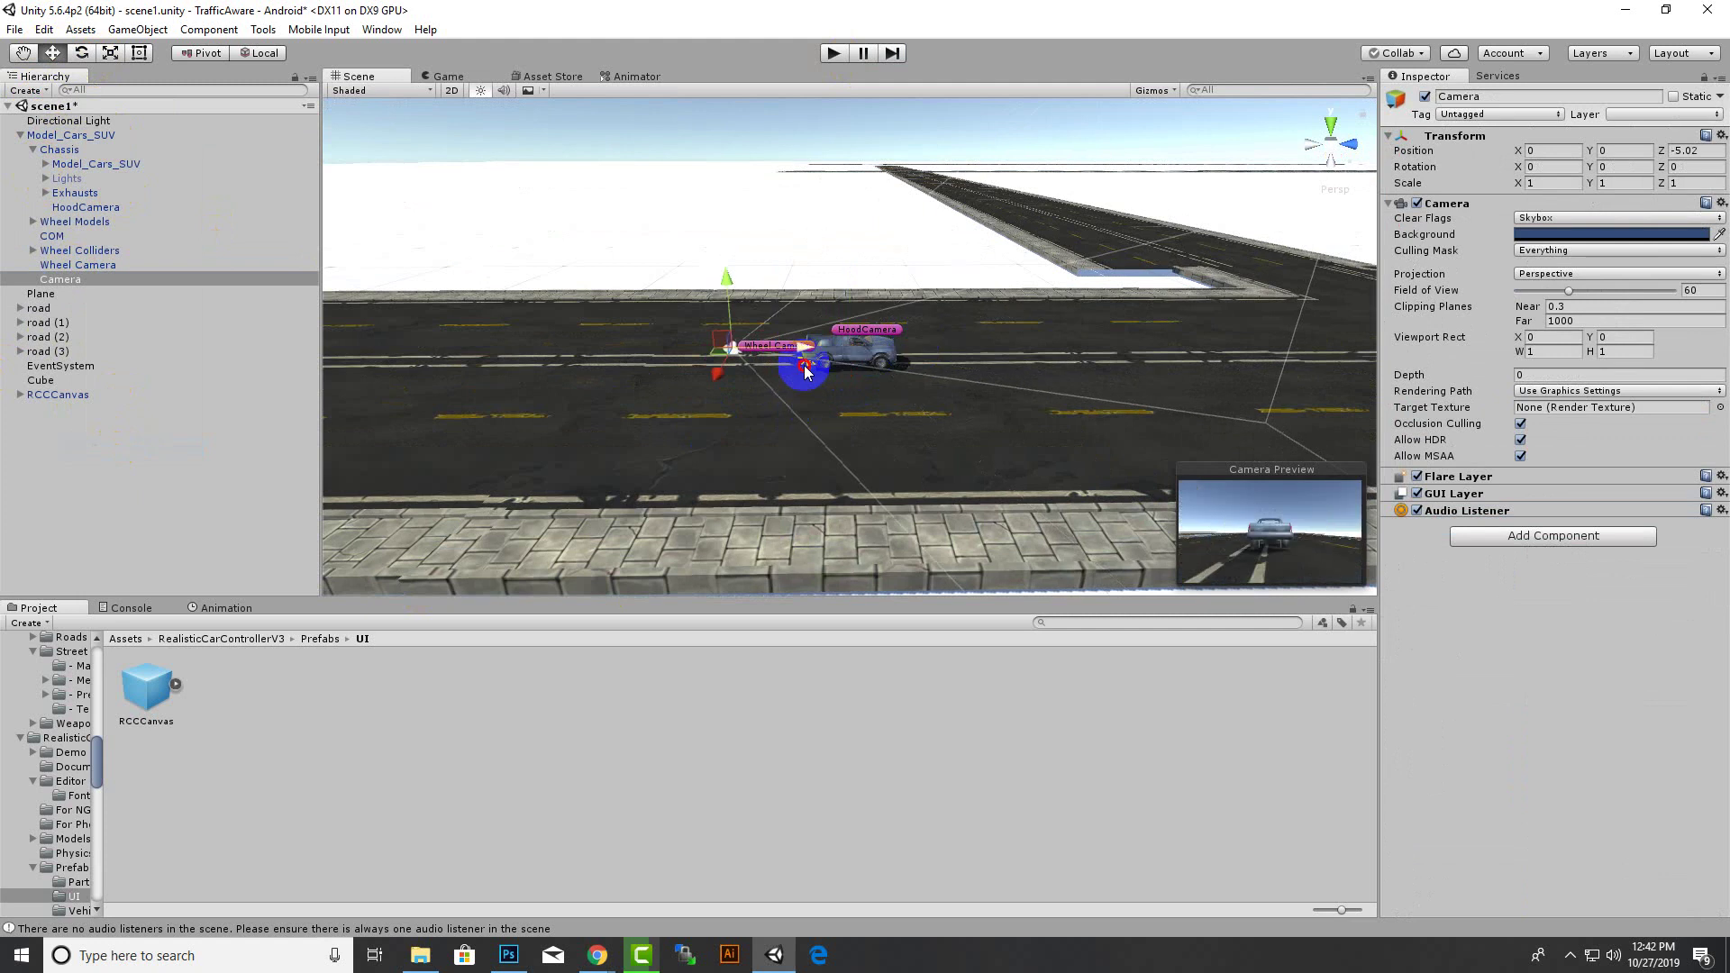
left_click_drag(726, 280, 731, 250)
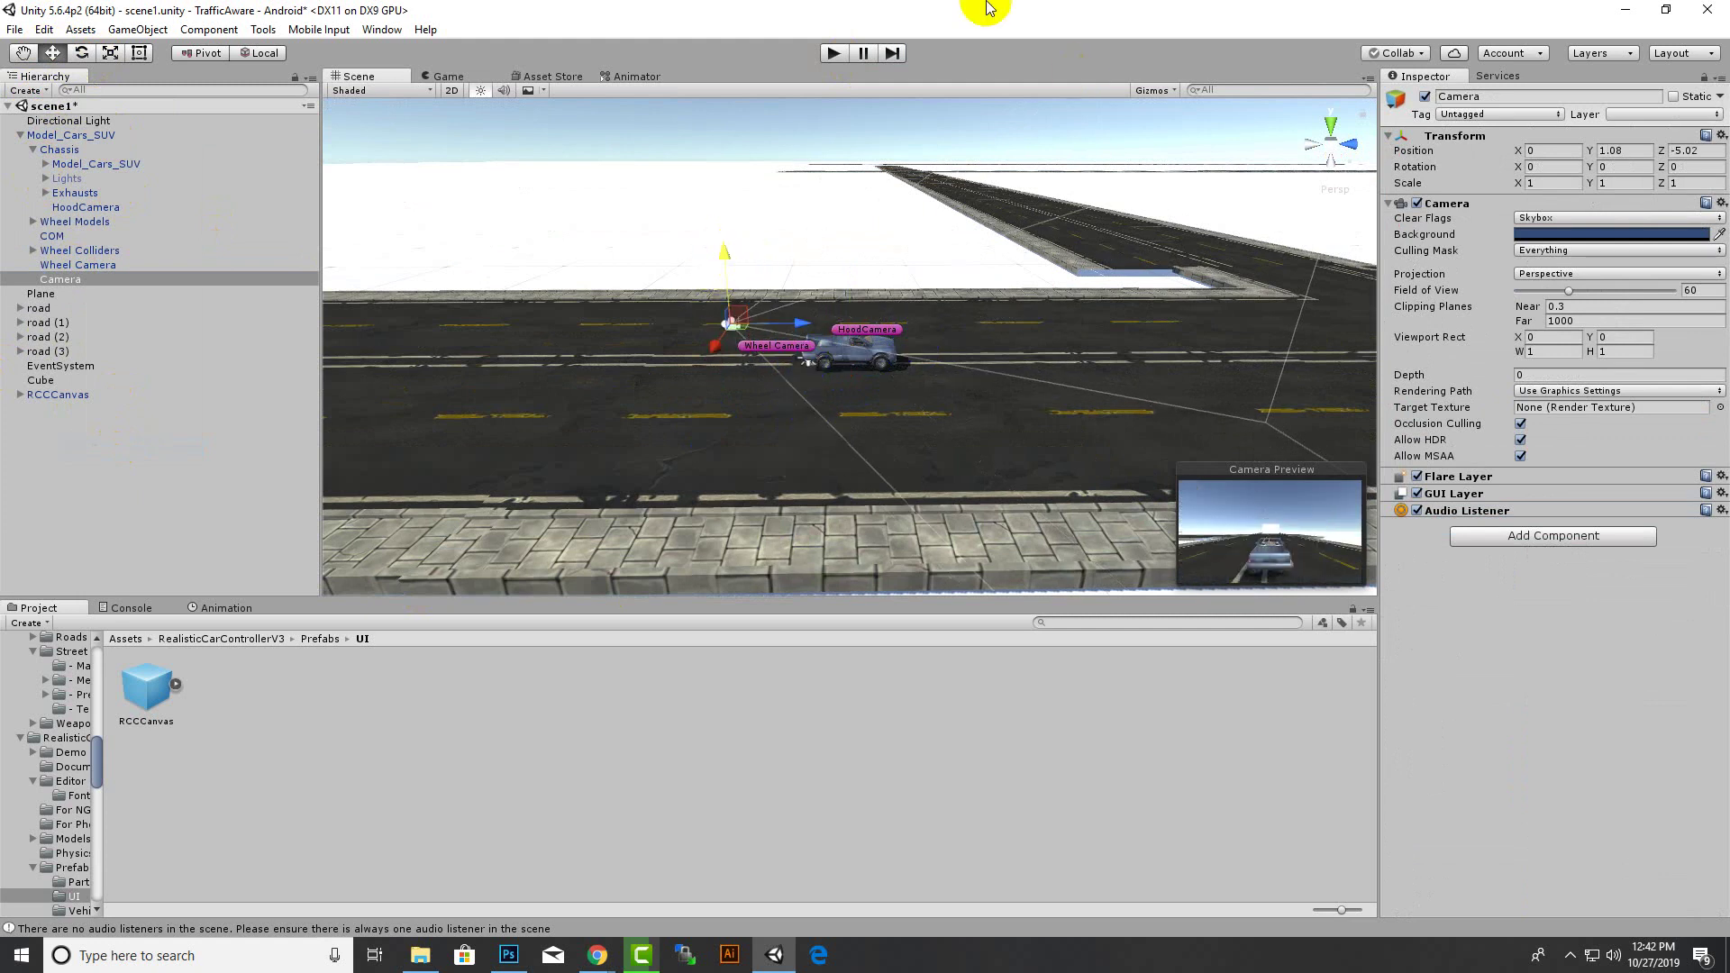
- Play-test the scene by driving the pickup with the on-screen gas and brake pedals
left_click(830, 53)
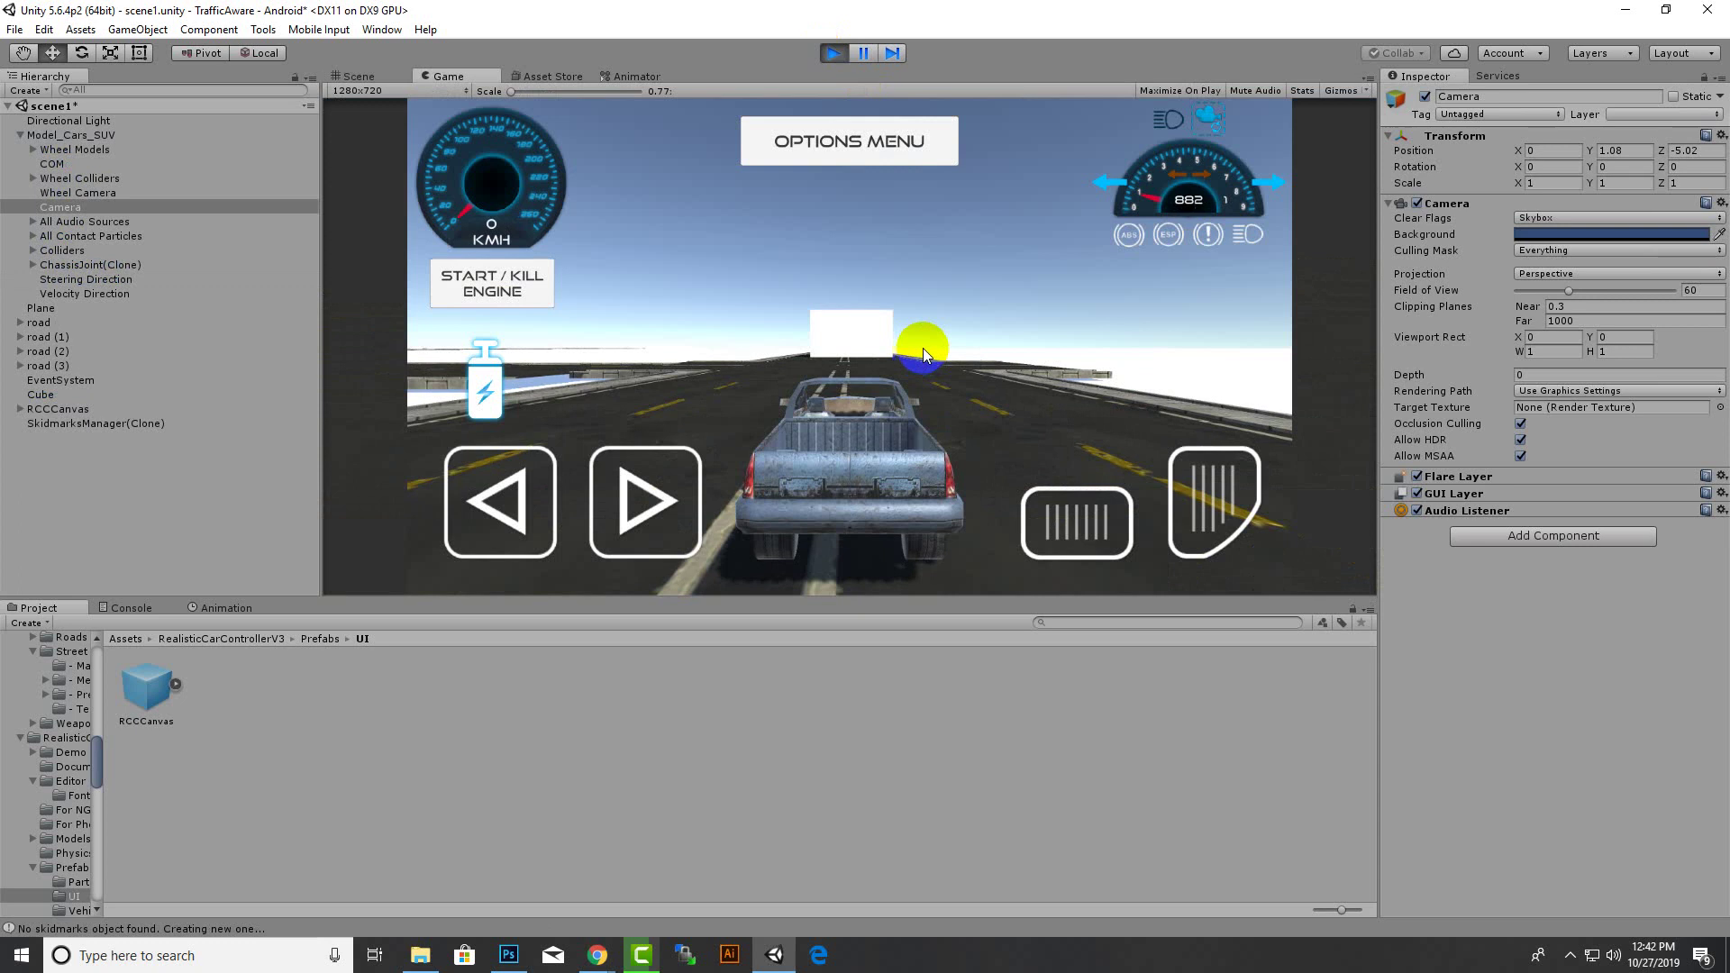
left_click(1186, 510)
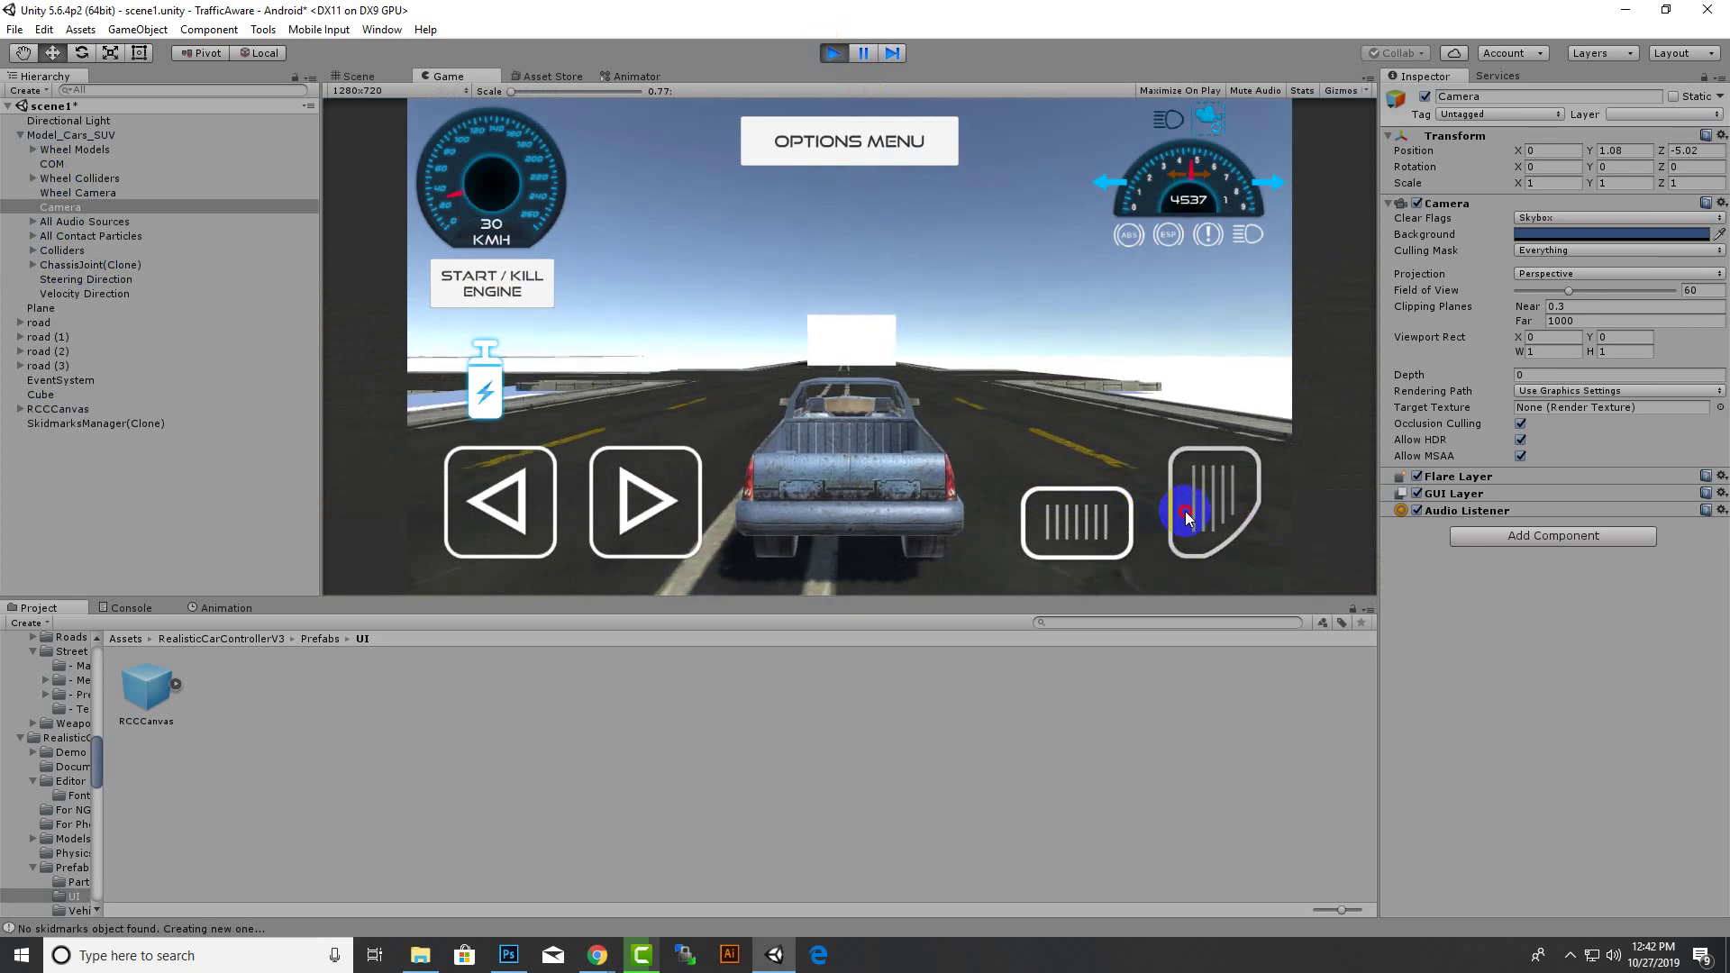
mouse_move(1186, 511)
left_mouse_down()
mouse_move(1202, 209)
mouse_move(1159, 550)
mouse_move(732, 538)
mouse_move(630, 502)
mouse_move(483, 502)
mouse_move(1298, 532)
mouse_move(1203, 518)
mouse_move(595, 540)
mouse_move(1132, 555)
mouse_move(1085, 524)
mouse_move(1211, 514)
mouse_move(633, 532)
mouse_move(1209, 512)
mouse_move(1097, 510)
left_mouse_up()
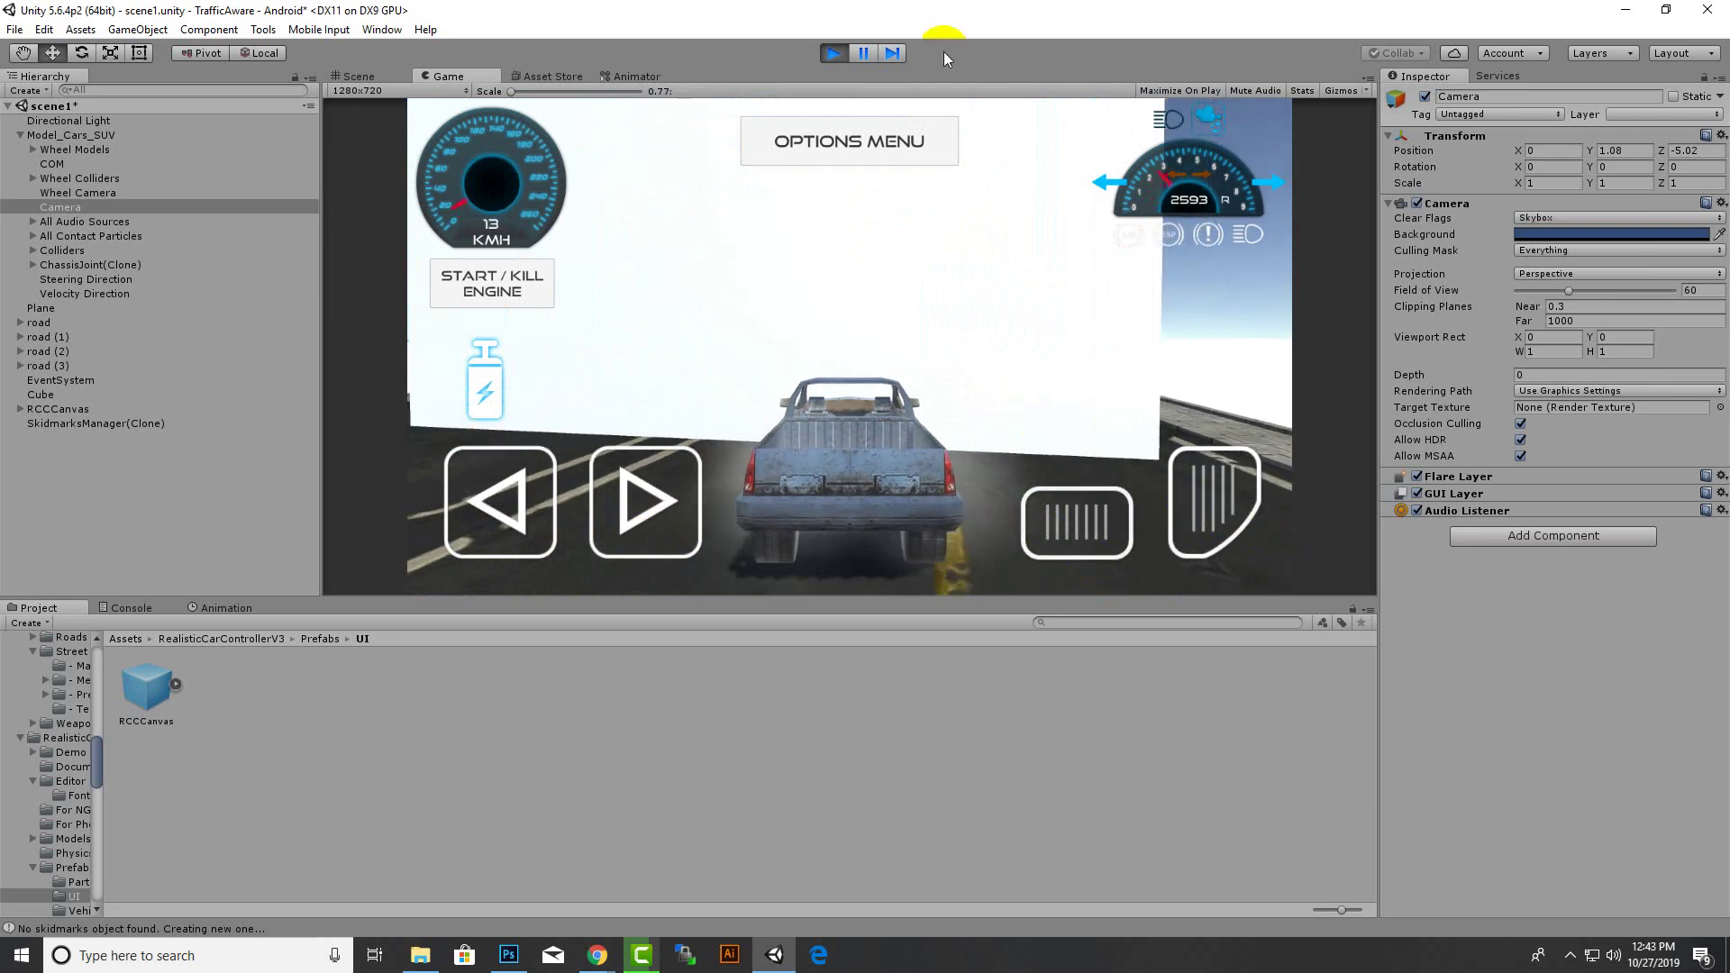
- Stop the game and delete the Camera child object from Model_Cars_SUV
left_click(833, 52)
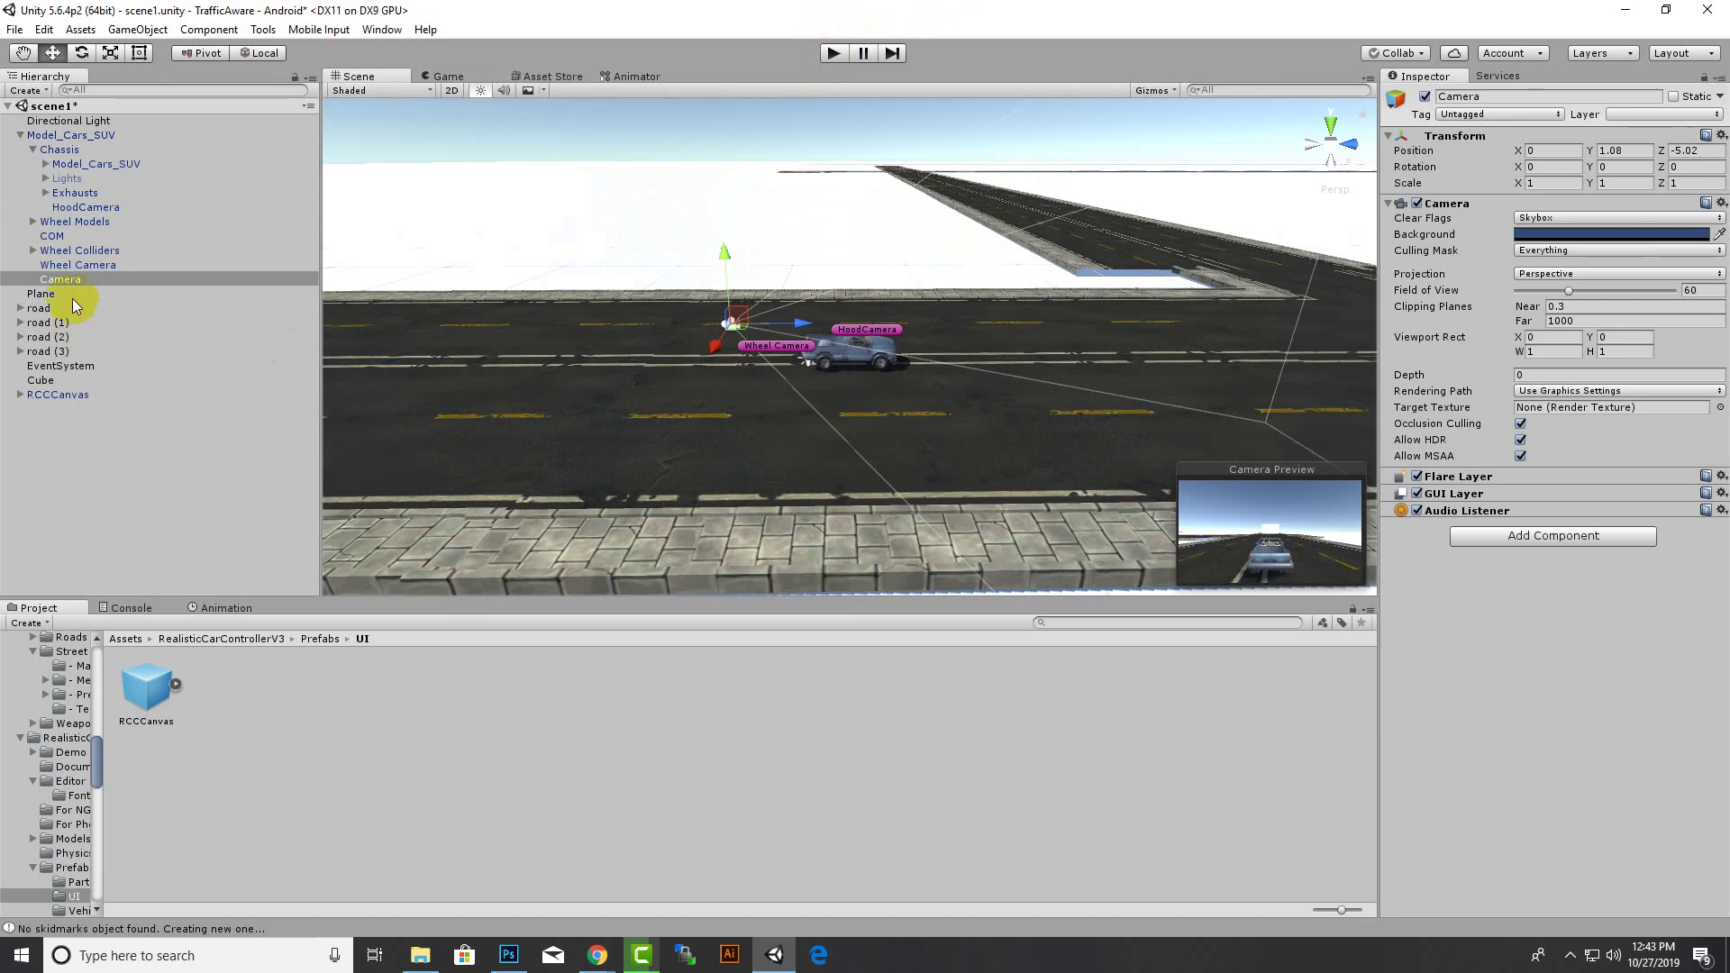
right_click(62, 283)
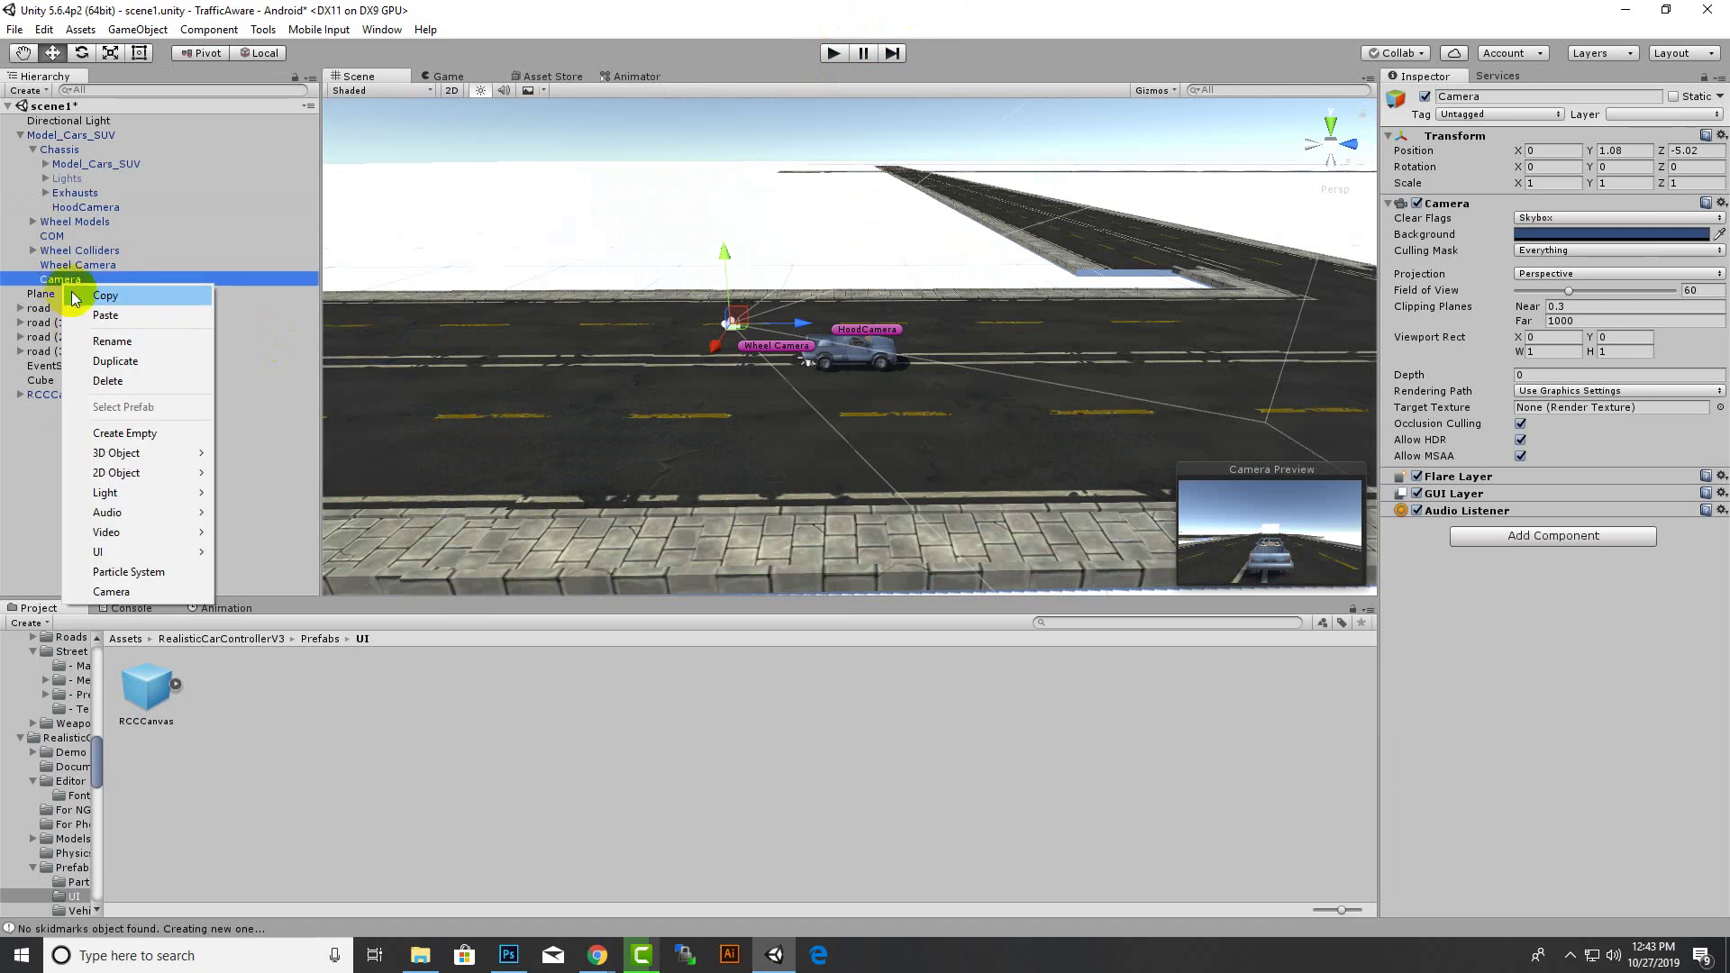
left_click(108, 379)
- Add the MultipurposeCameraRig prefab from the Standard Assets cameras to the scene and try to set Model_Cars_SUV as its Auto Cam target
left_click(126, 639)
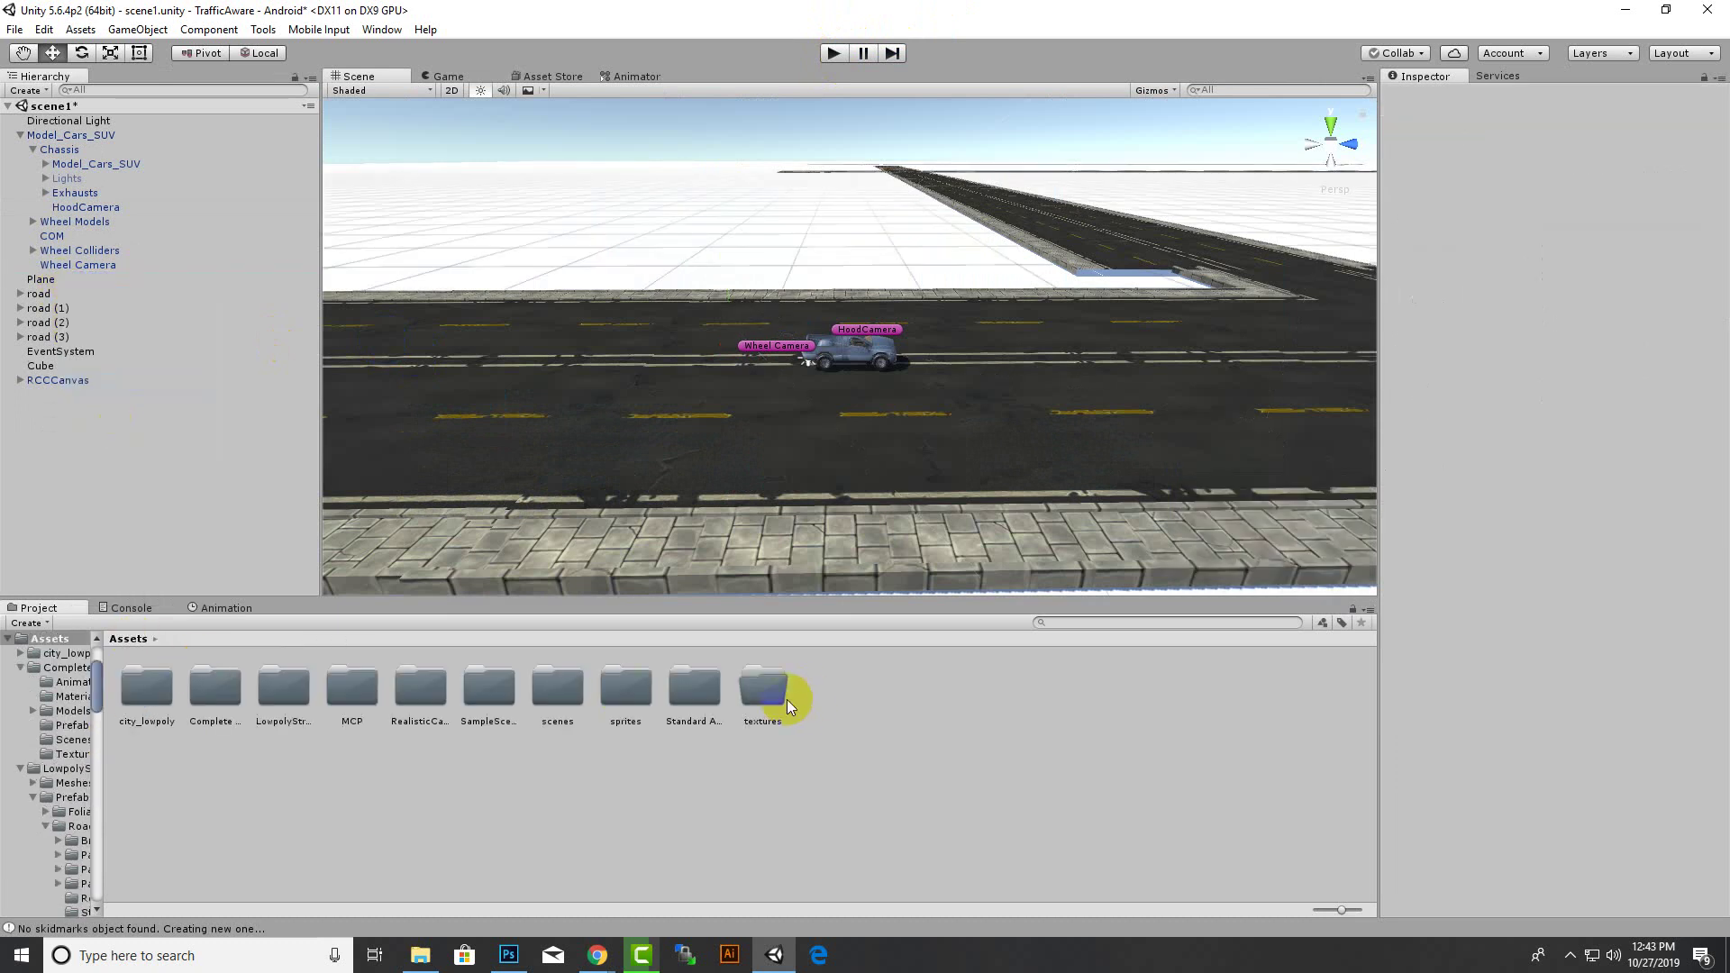
double_click(695, 694)
double_click(233, 699)
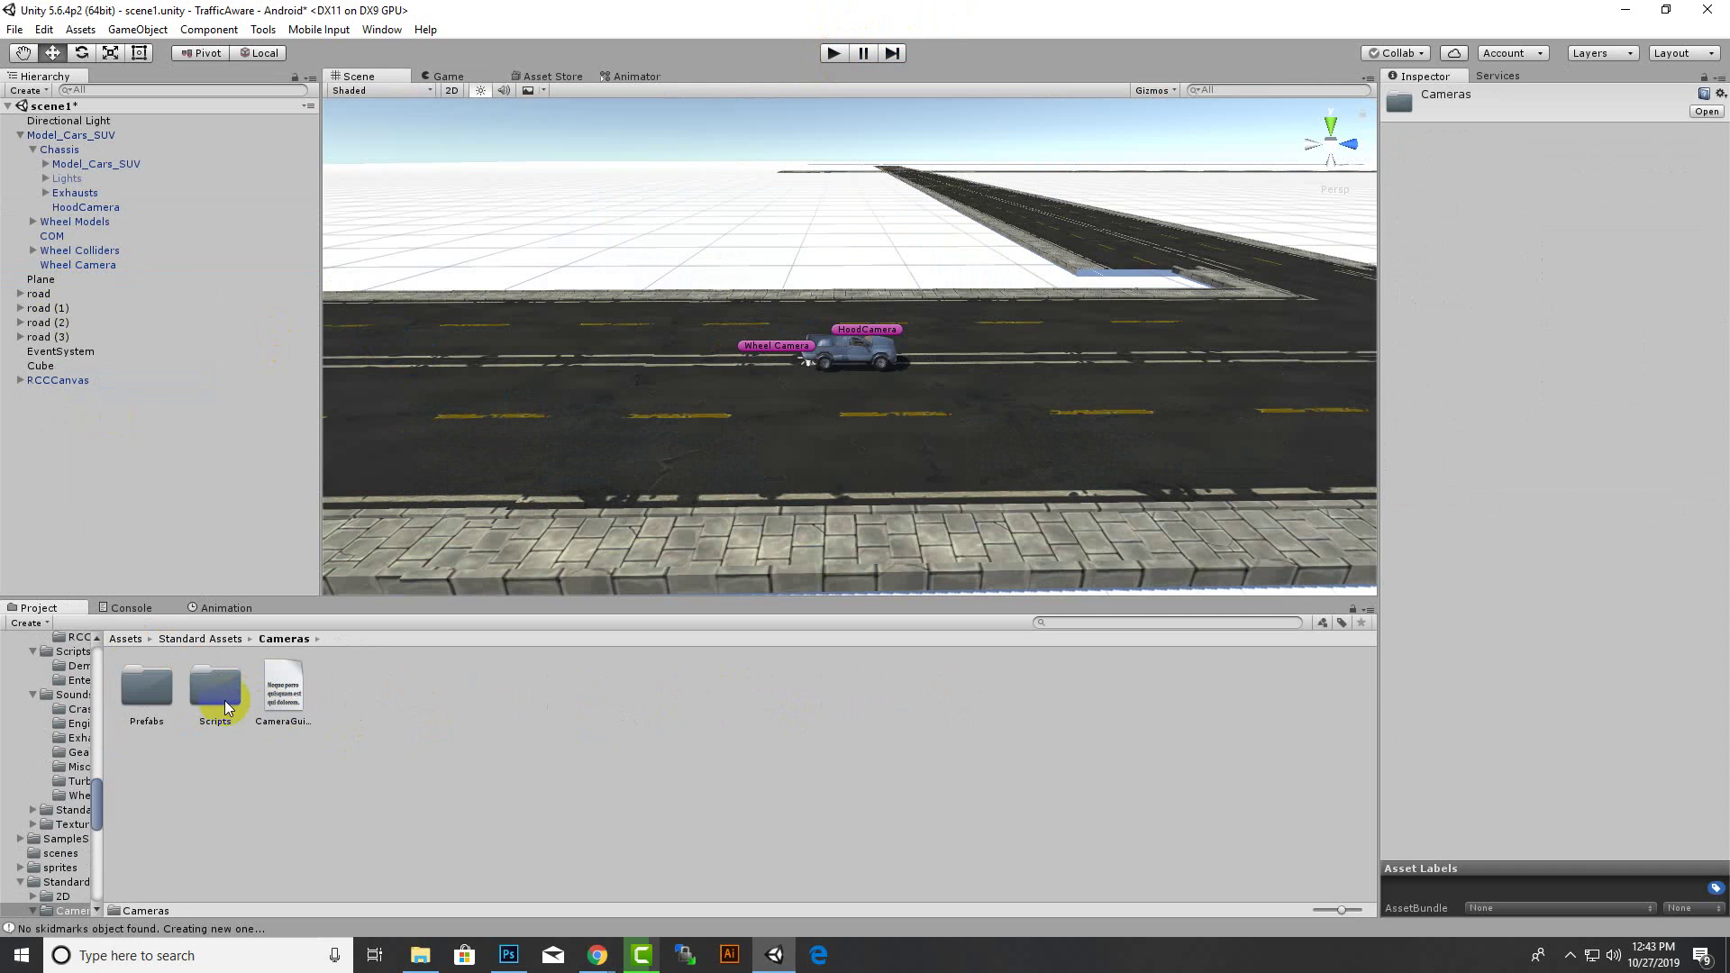
double_click(144, 692)
left_click_drag(351, 689, 104, 492)
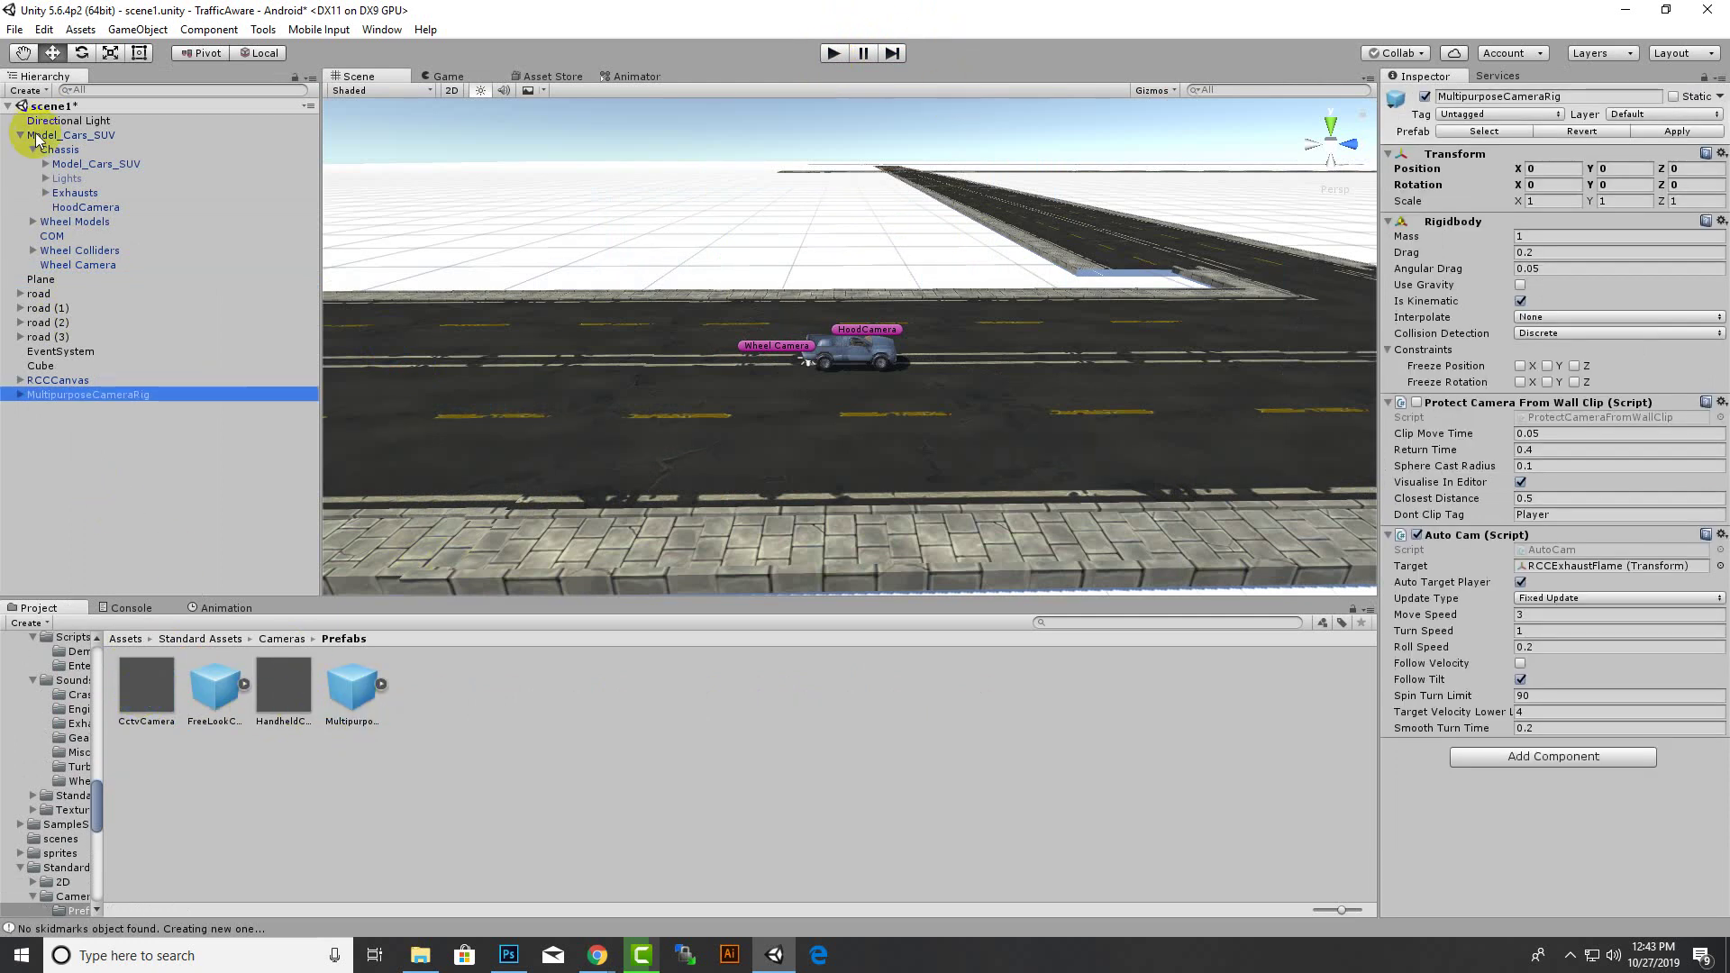
left_click_drag(53, 137, 1532, 568)
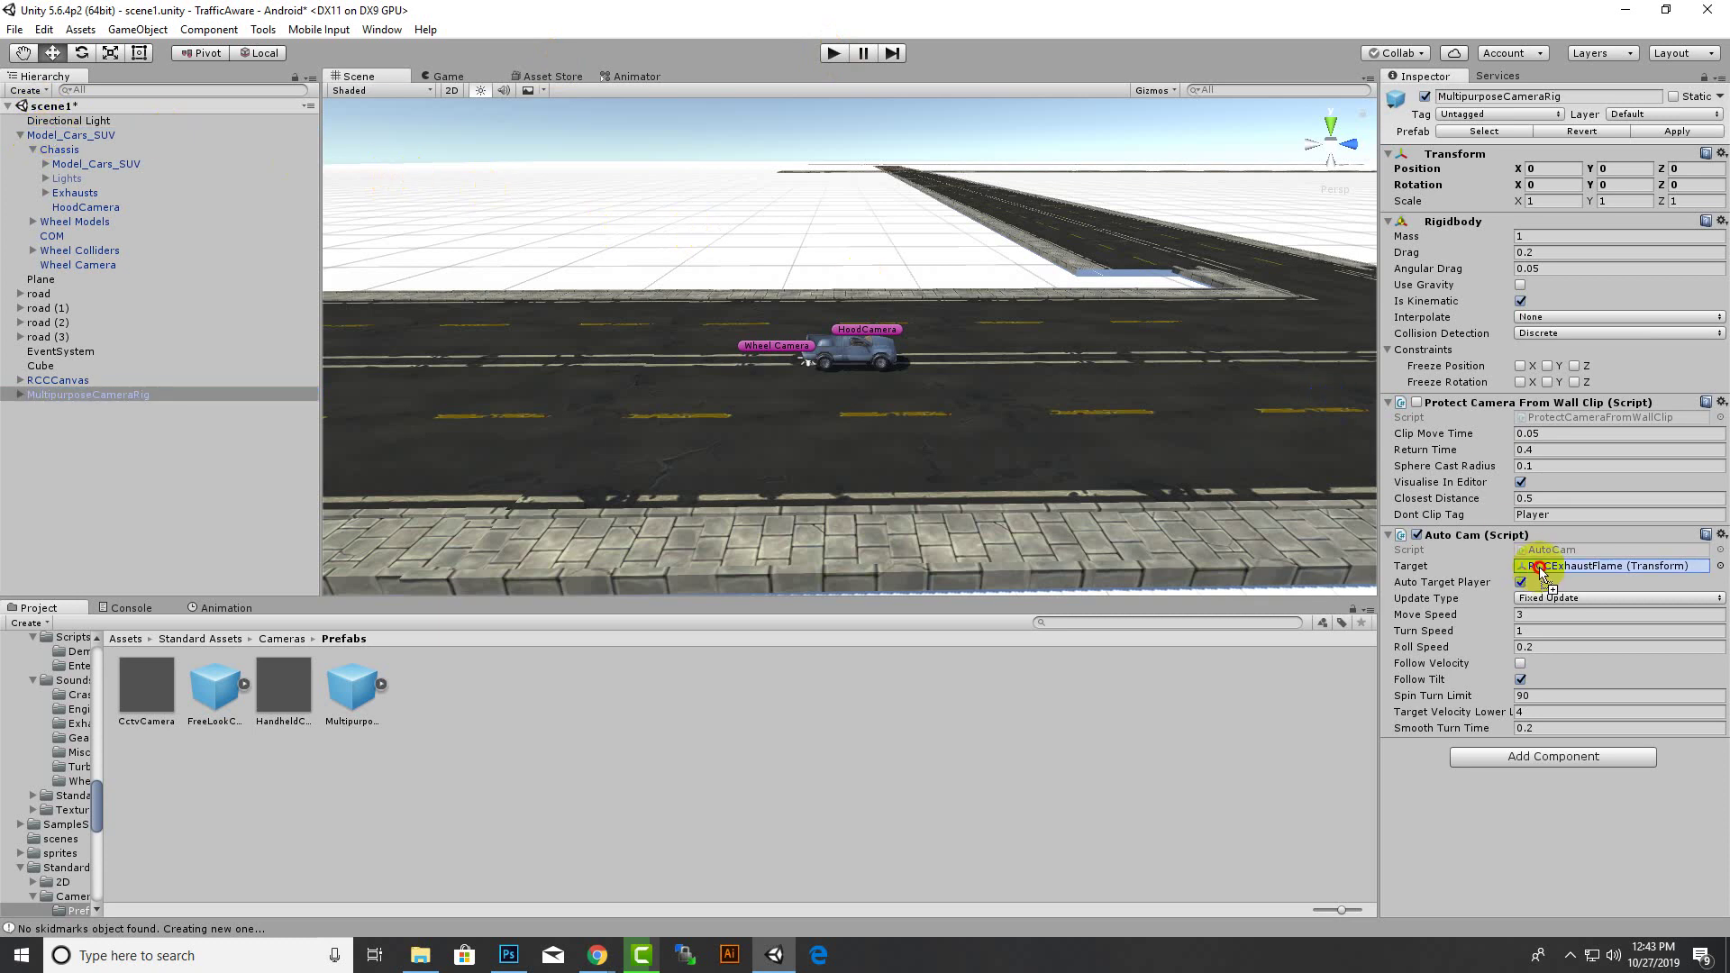
- Play-test the camera rig by driving the pickup with the on-screen gas, brake and steering controls, and stop the game
left_click(836, 58)
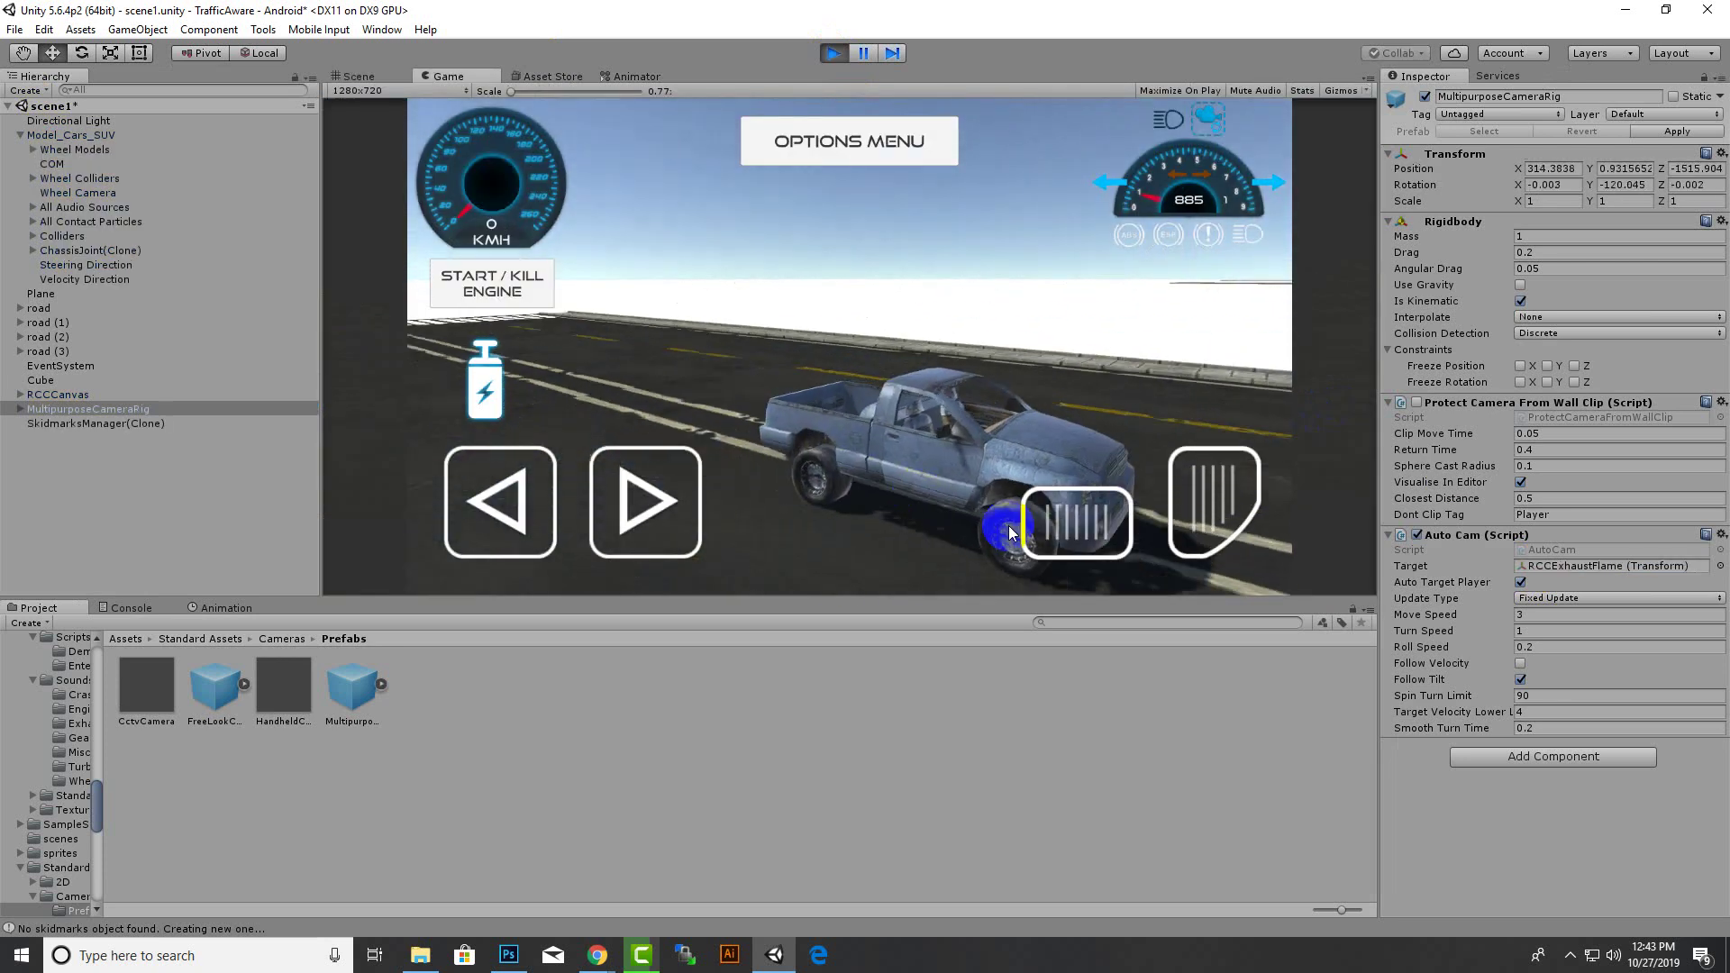
left_click(1206, 513)
mouse_move(1206, 513)
left_mouse_down()
mouse_move(1201, 495)
mouse_move(1162, 502)
mouse_move(1231, 484)
mouse_move(1050, 510)
mouse_move(1219, 491)
mouse_move(642, 500)
left_mouse_up()
mouse_move(1193, 482)
left_mouse_down()
mouse_move(1392, 564)
mouse_move(1241, 563)
mouse_move(1062, 595)
mouse_move(955, 541)
mouse_move(1067, 527)
mouse_move(1061, 545)
mouse_move(1073, 523)
mouse_move(1194, 502)
left_mouse_up()
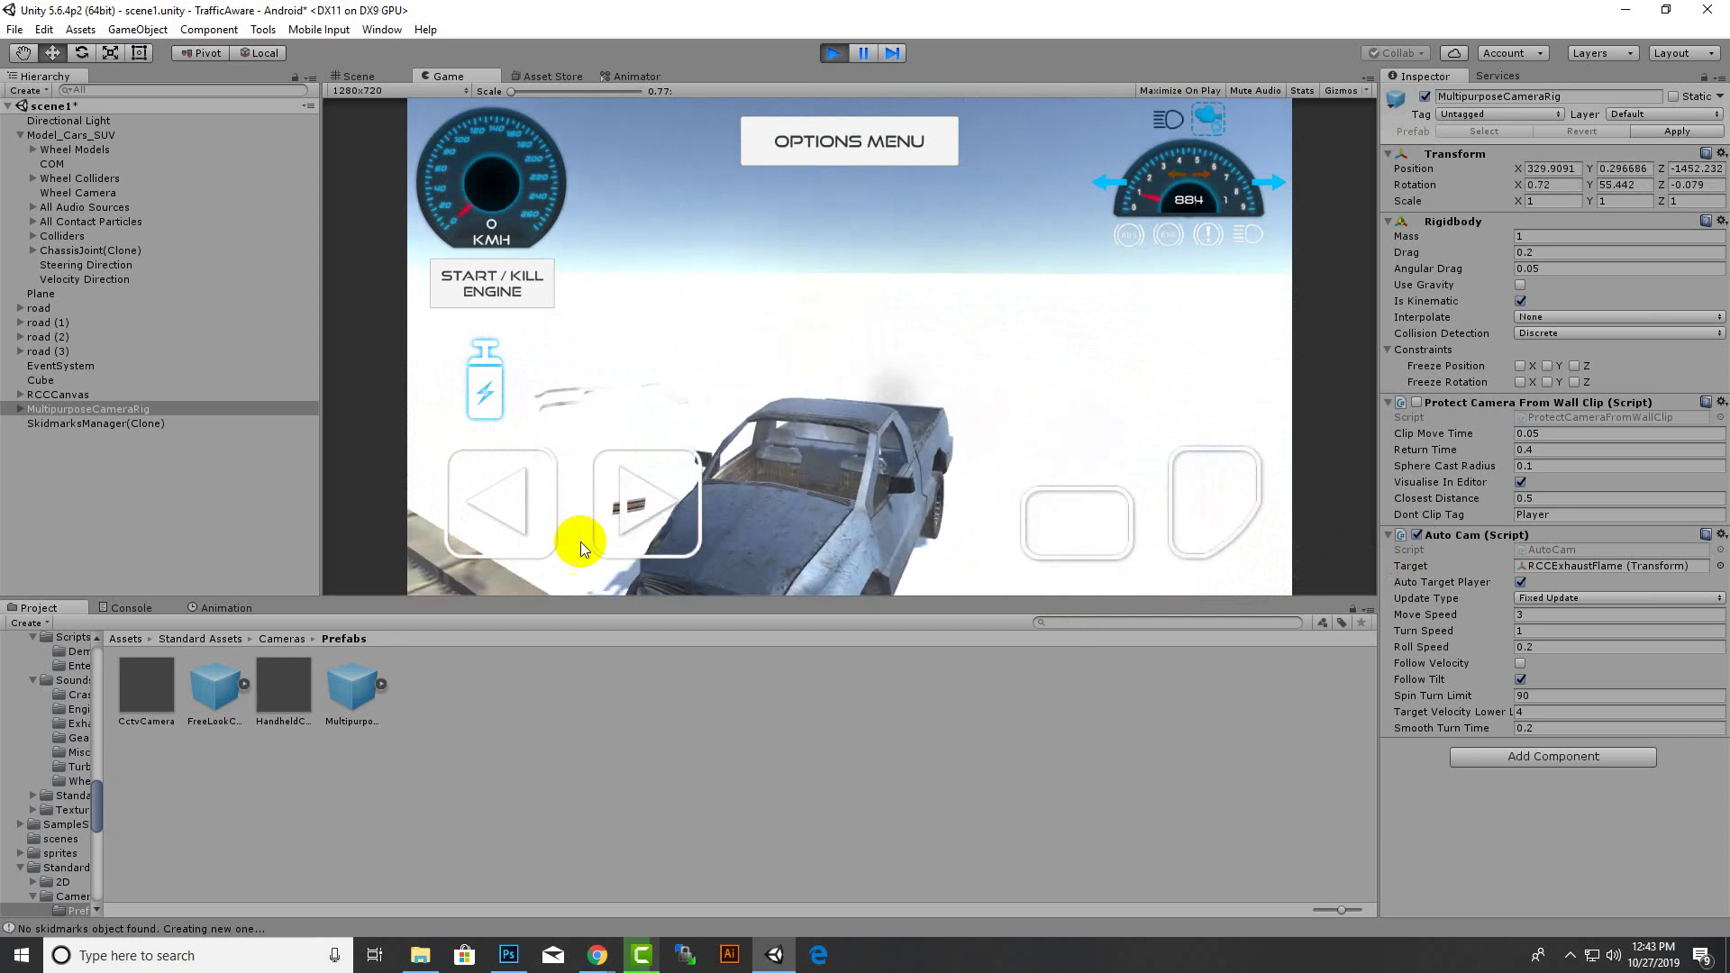
left_click_drag(1053, 524, 1052, 525)
left_click_drag(507, 510, 507, 510)
left_click_drag(1229, 484, 1224, 491)
left_click_drag(491, 520, 490, 516)
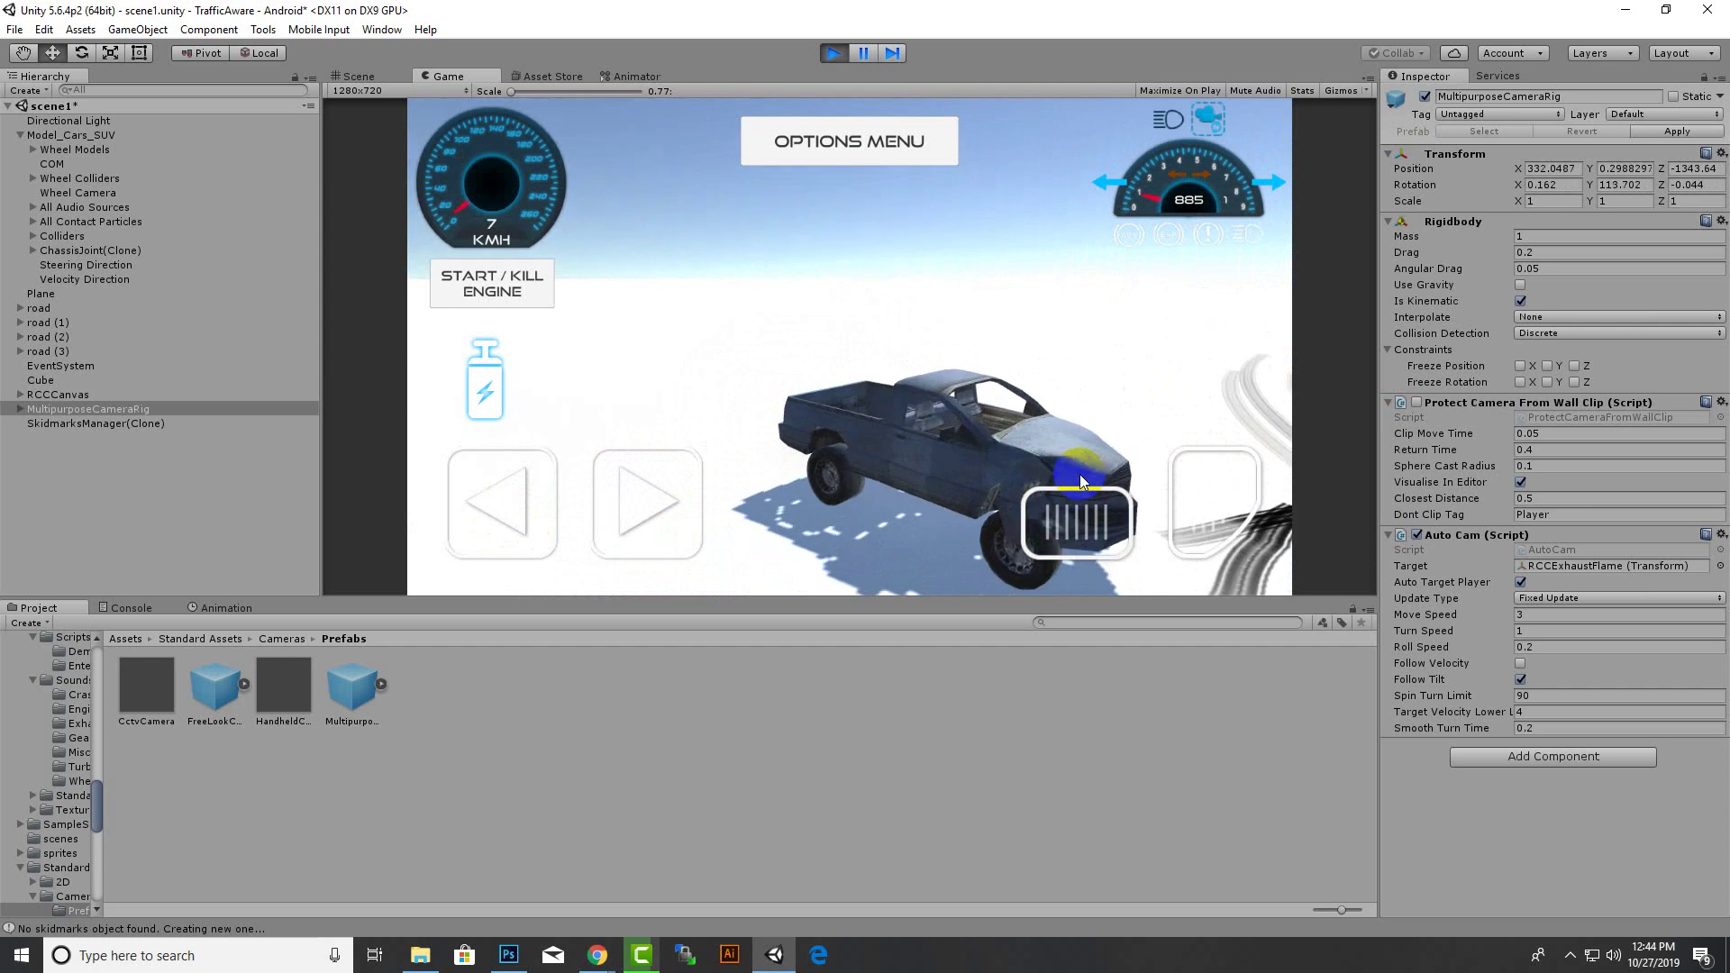
left_click(1213, 505)
left_click(1049, 510)
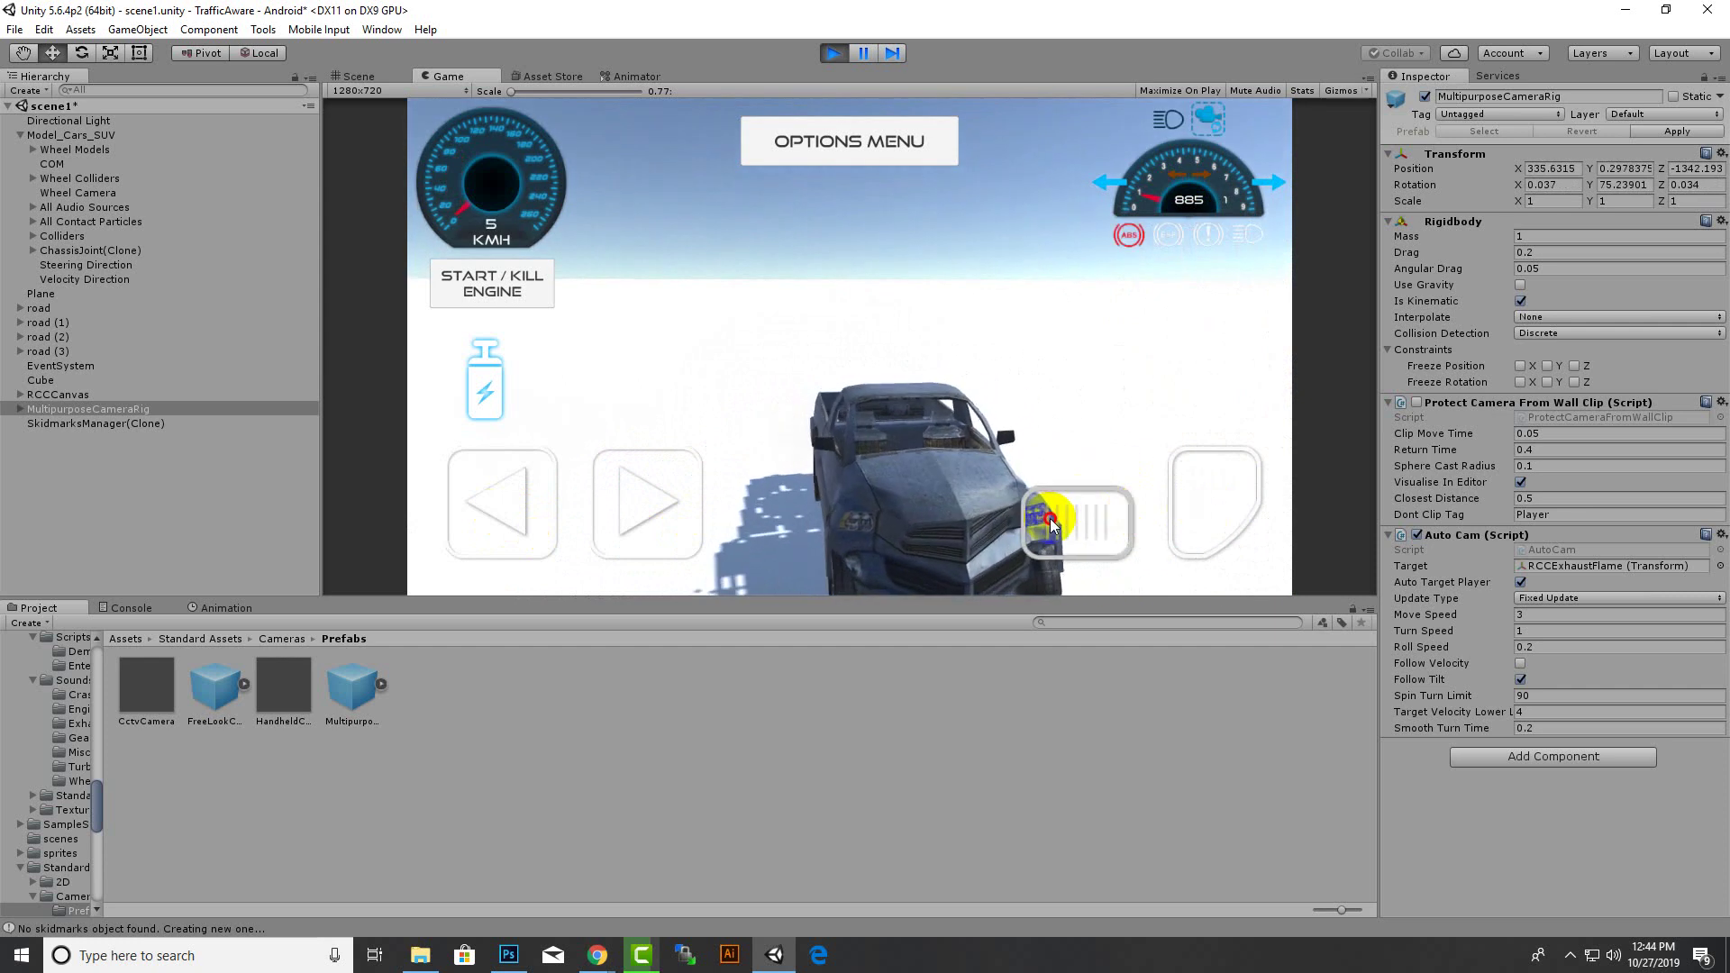
left_click(1192, 508)
left_click_drag(1191, 508, 1192, 508)
left_click_drag(1072, 527, 1072, 527)
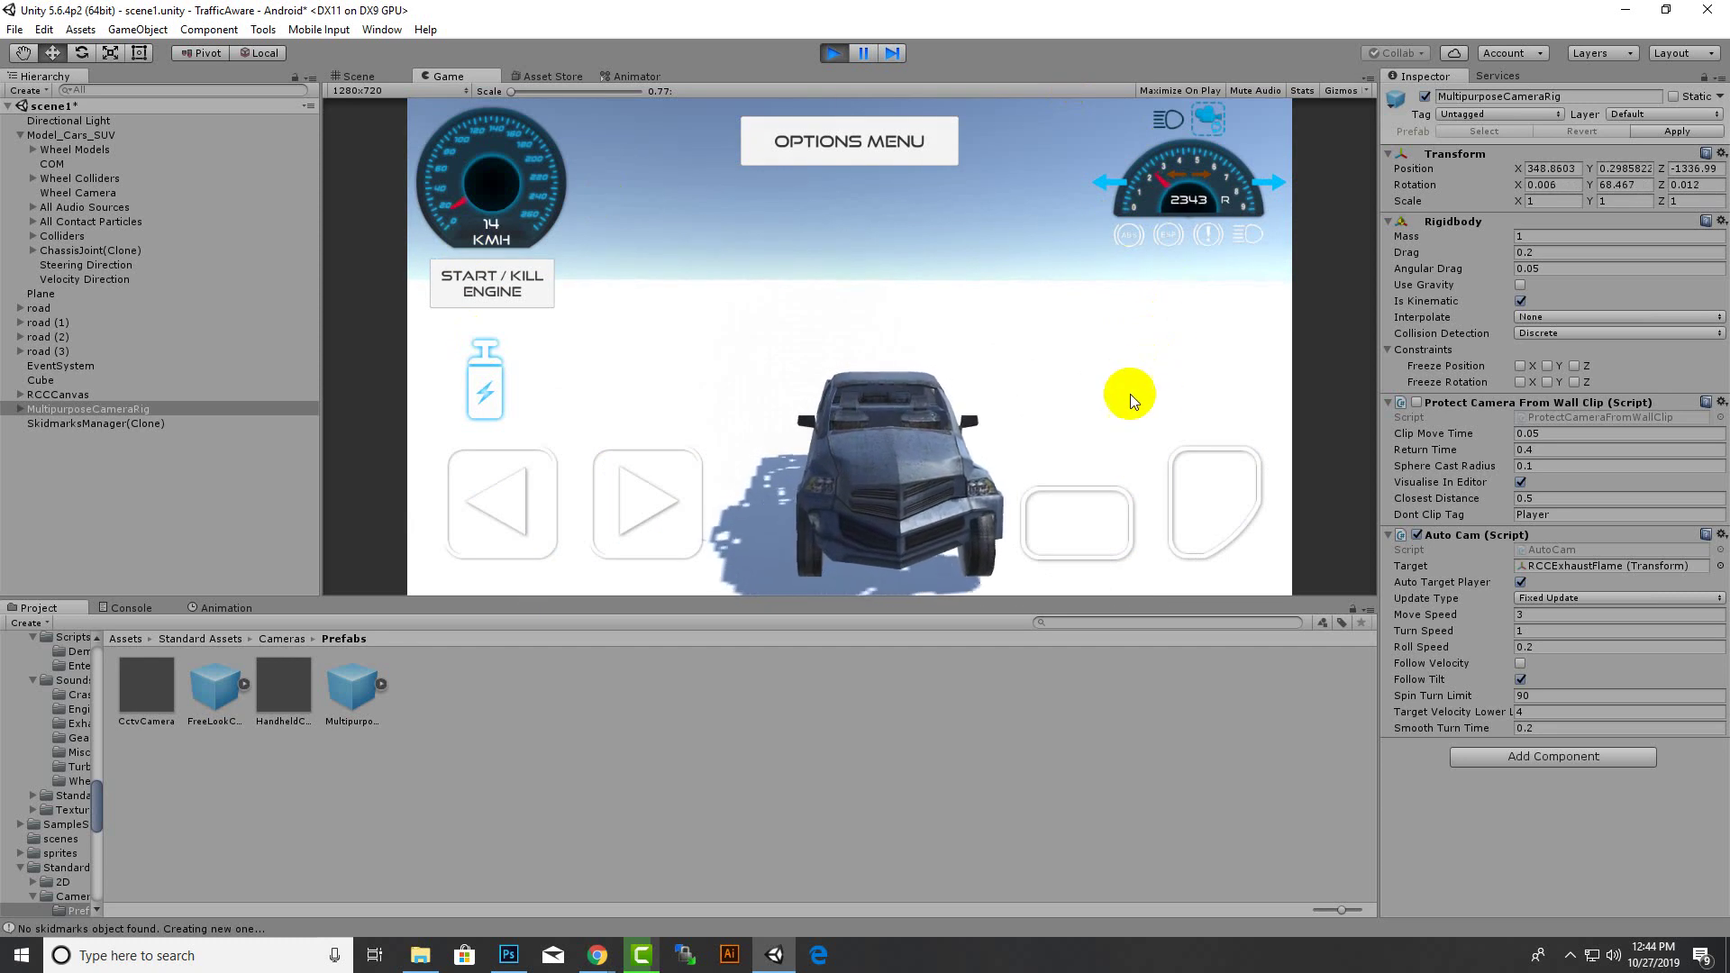
left_click(841, 54)
- Examine the pickup and the surrounding road from several angles in the scene, and return to the Assets root folder
middle_click_drag(977, 527, 710, 420)
left_click_drag(631, 424, 1131, 399, "alt")
scroll(912, 420, "up", 7)
scroll(912, 420, "down", 6)
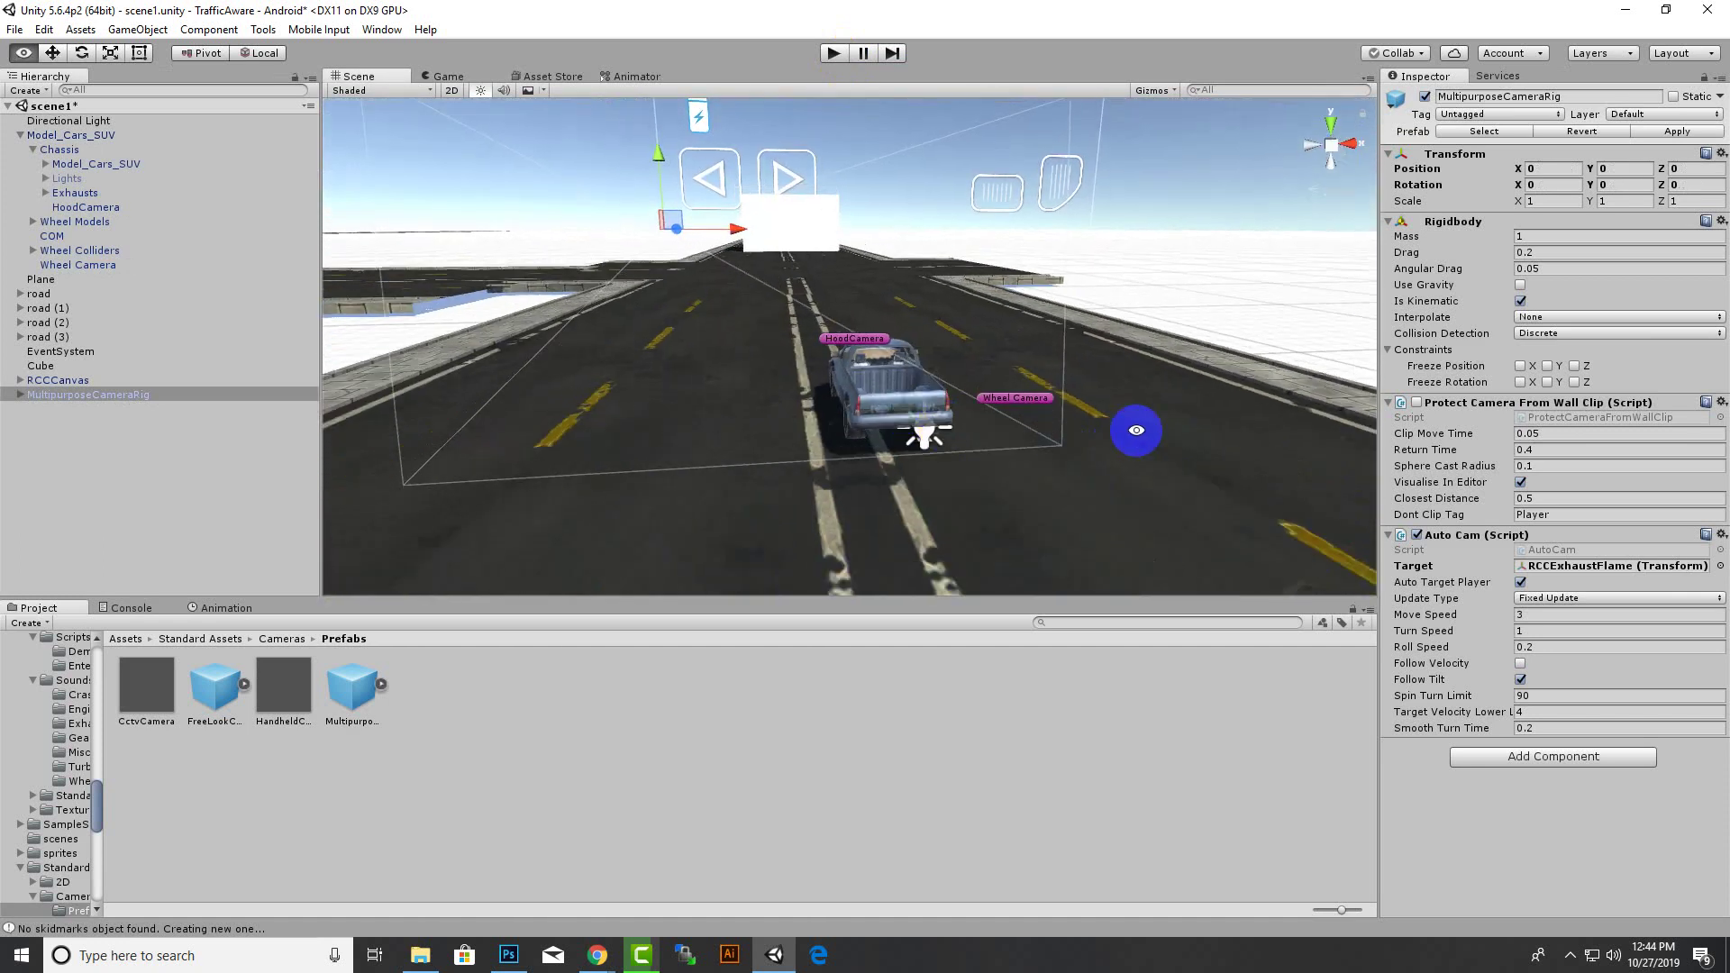
middle_click_drag(1135, 429, 865, 387)
left_click_drag(865, 388, 851, 430, "alt")
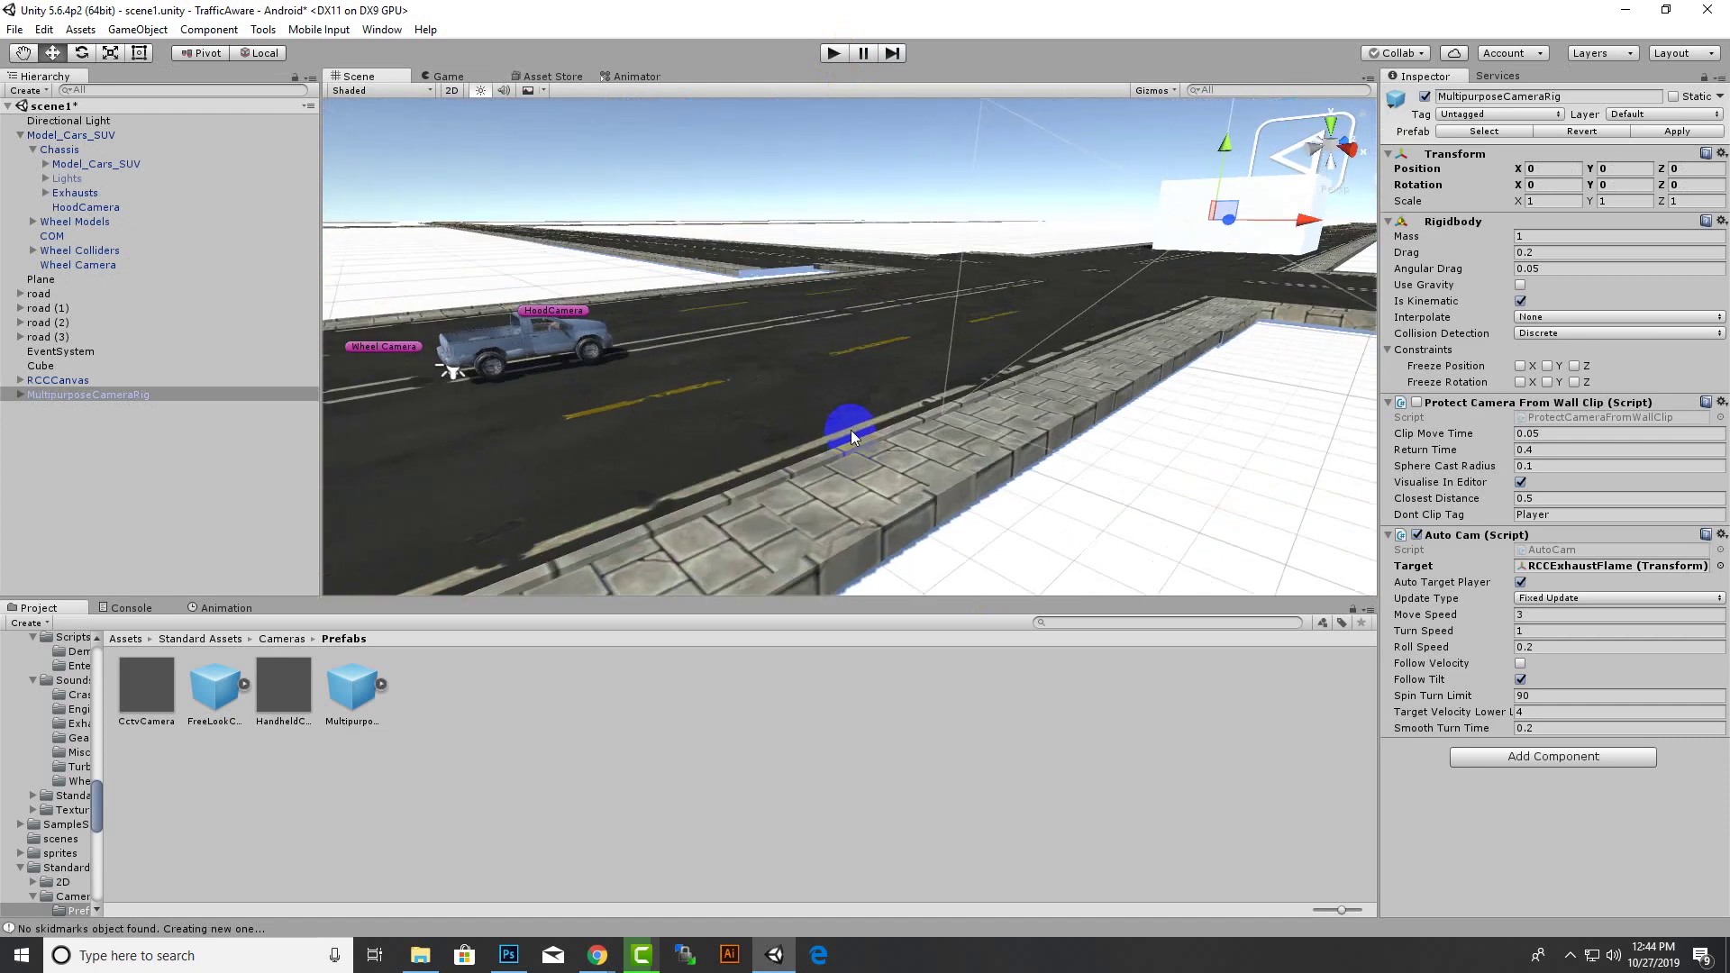
scroll(851, 429, "up", 3)
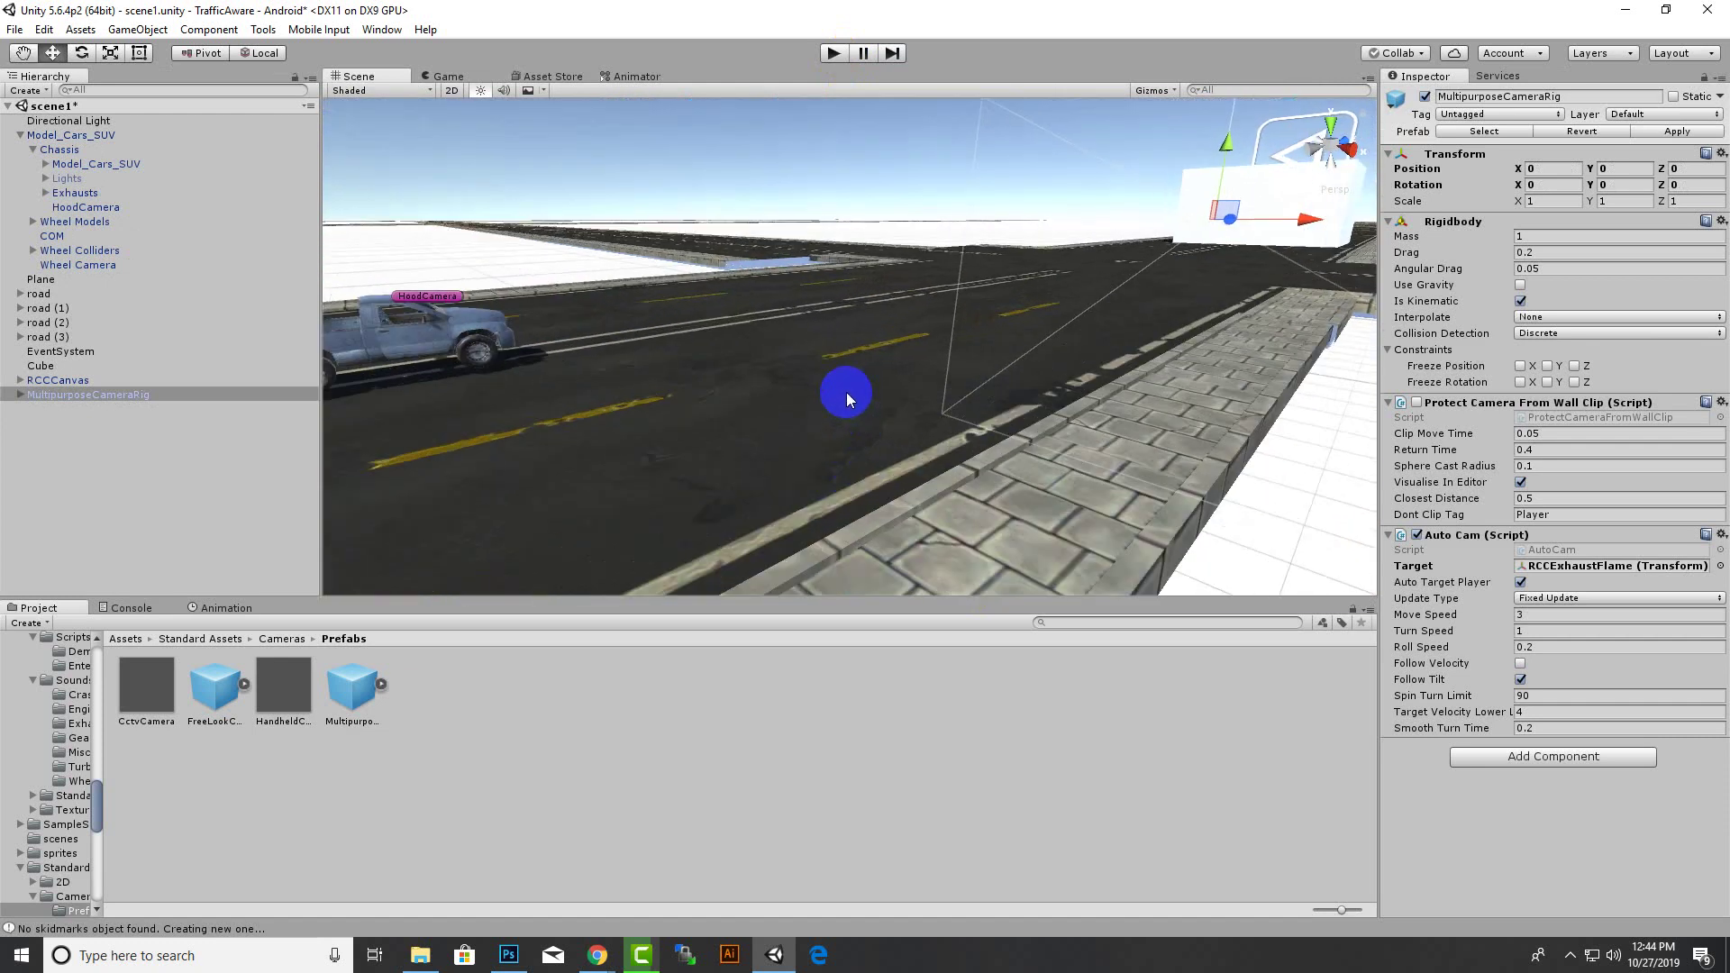
left_click_drag(1225, 399, 1214, 500, "alt")
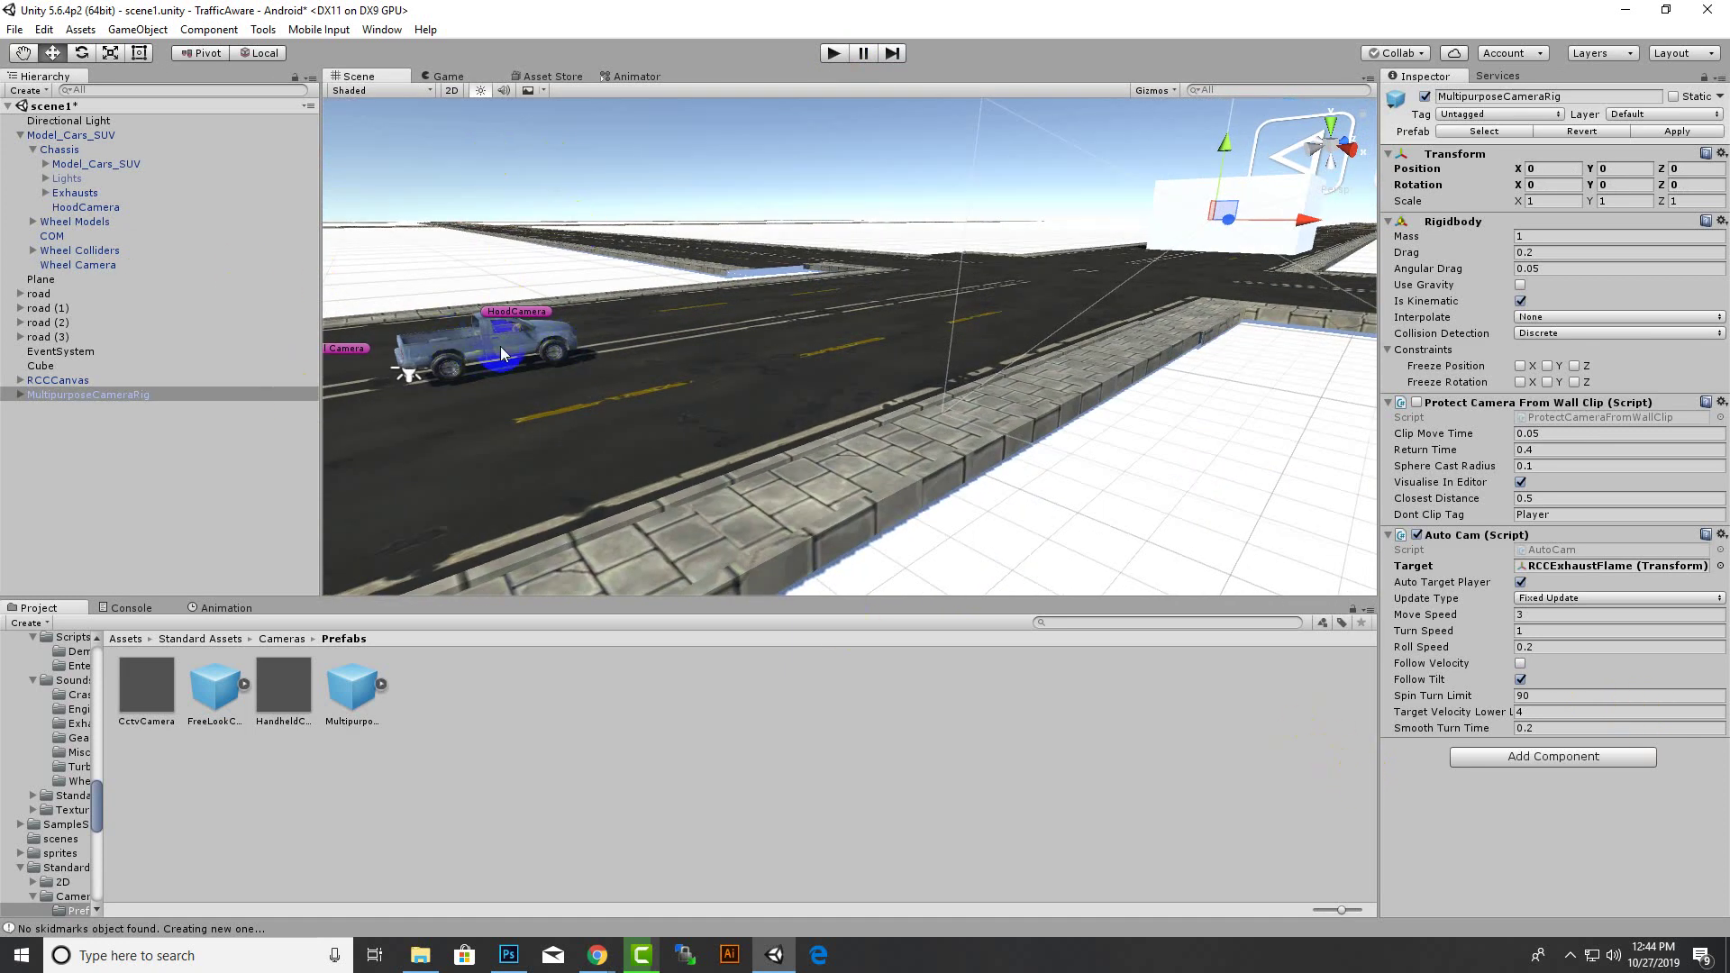
left_click(138, 642)
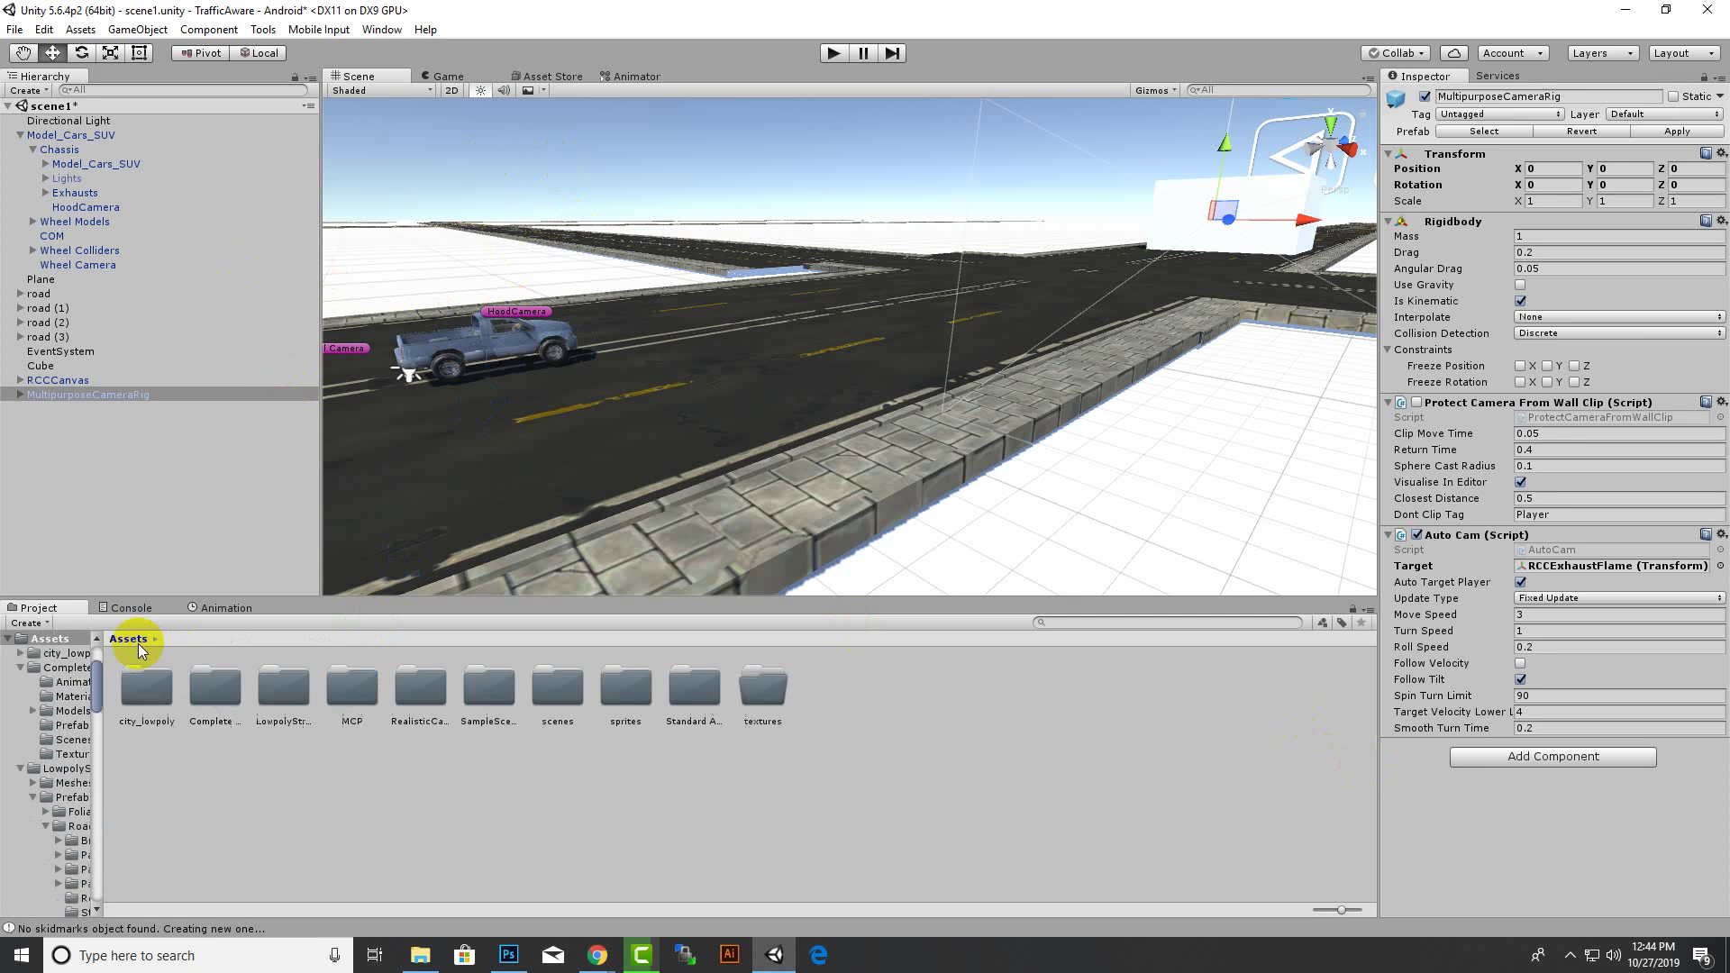
left_click_drag(1134, 458, 1144, 457, "alt")
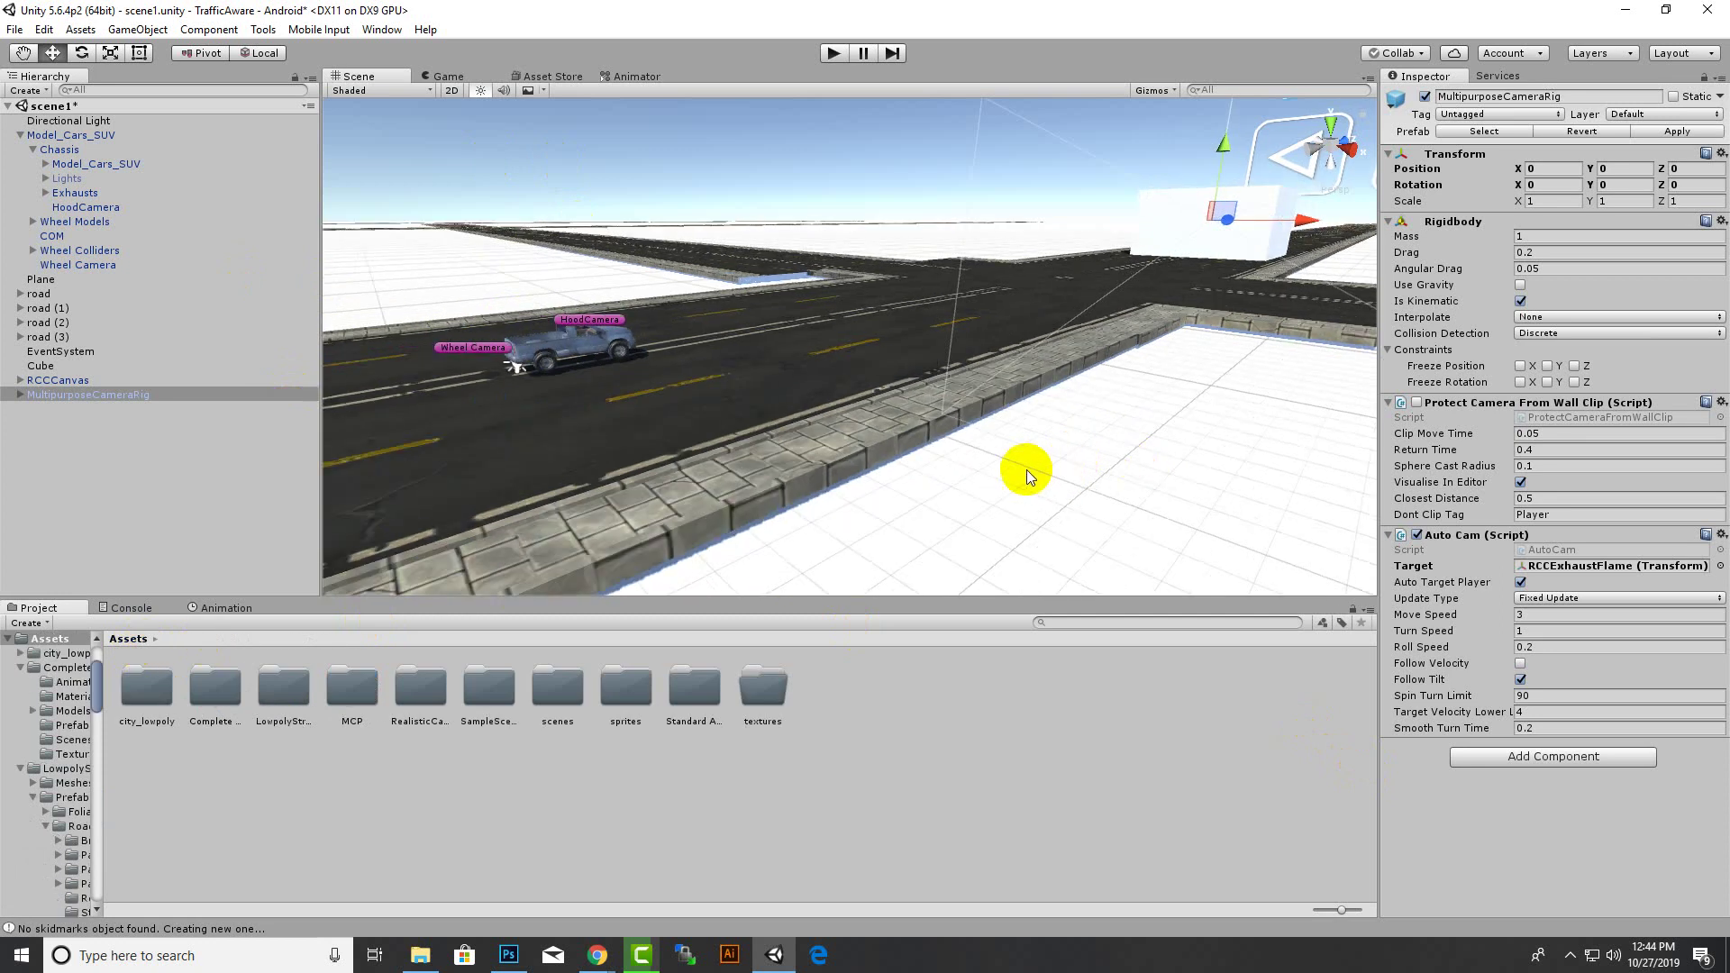